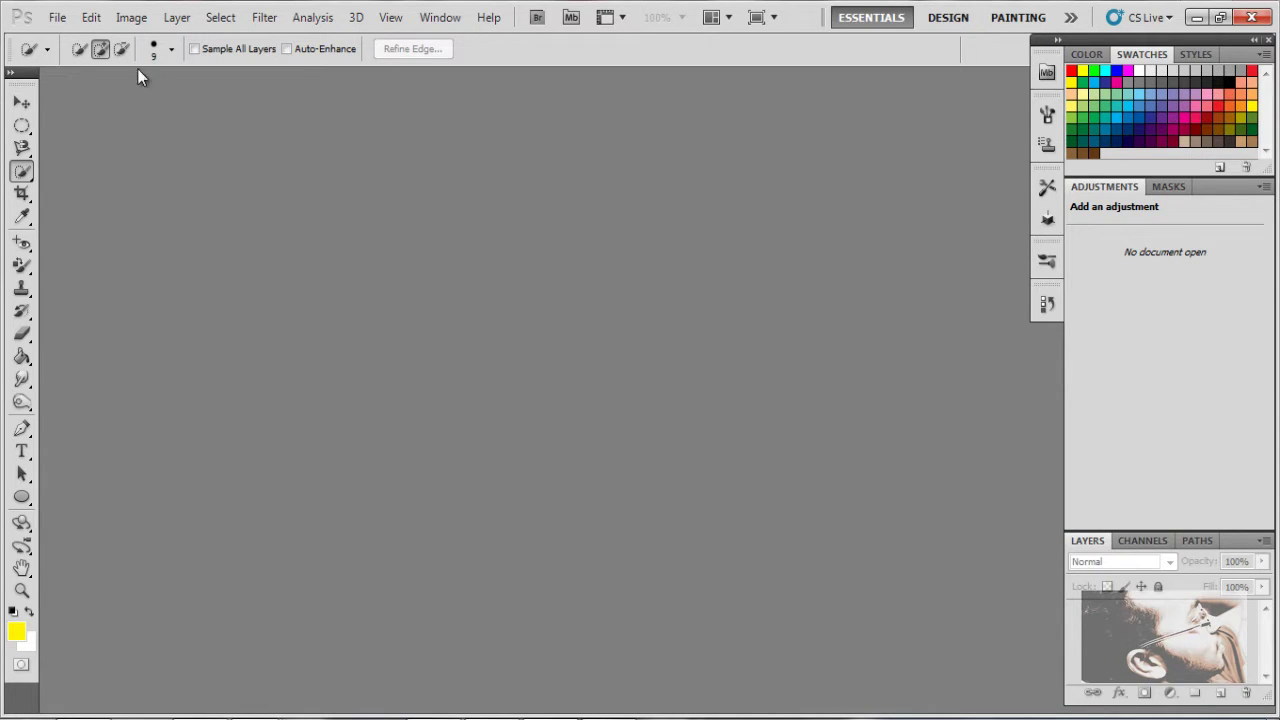
Open the portrait image ws_Wind_in_the_hair_2560x1600.jpg from the tut folder.
{"action": "left_click", "coordinate": [58, 24]}
{"action": "left_click", "coordinate": [109, 54]}
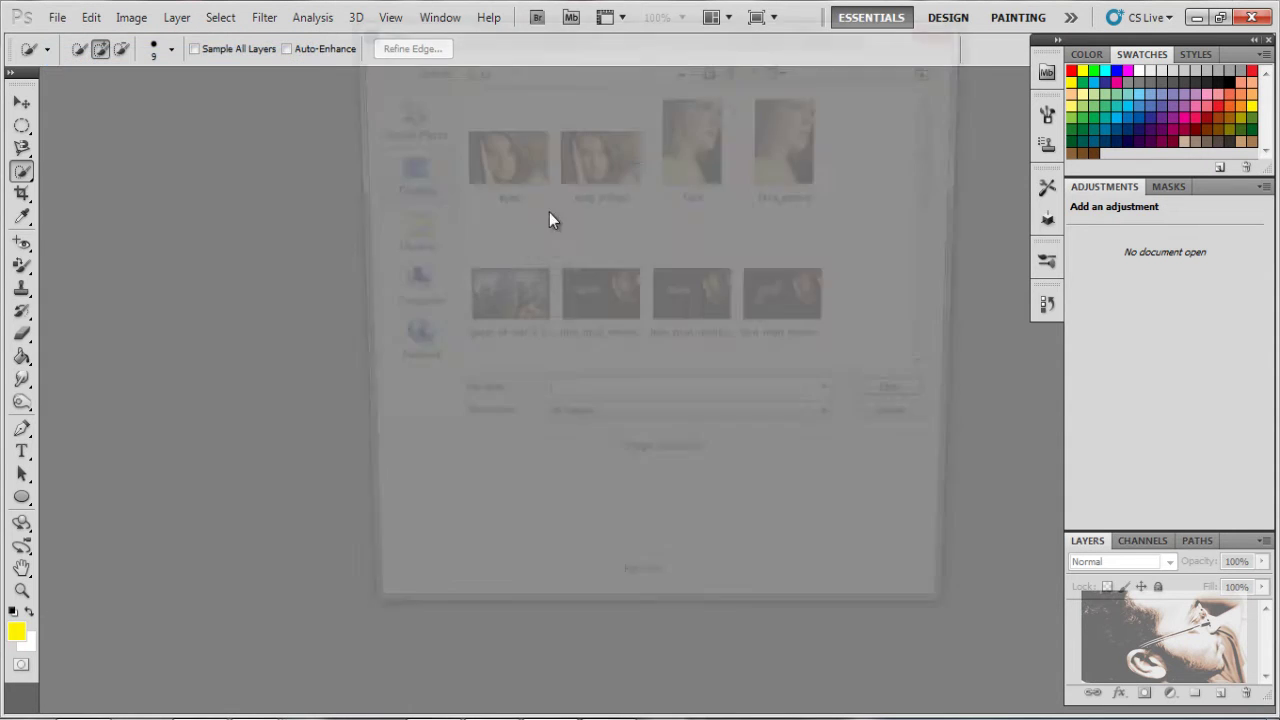
{"action": "scroll", "coordinate": [914, 337], "scroll_direction": "down", "scroll_amount": 10}
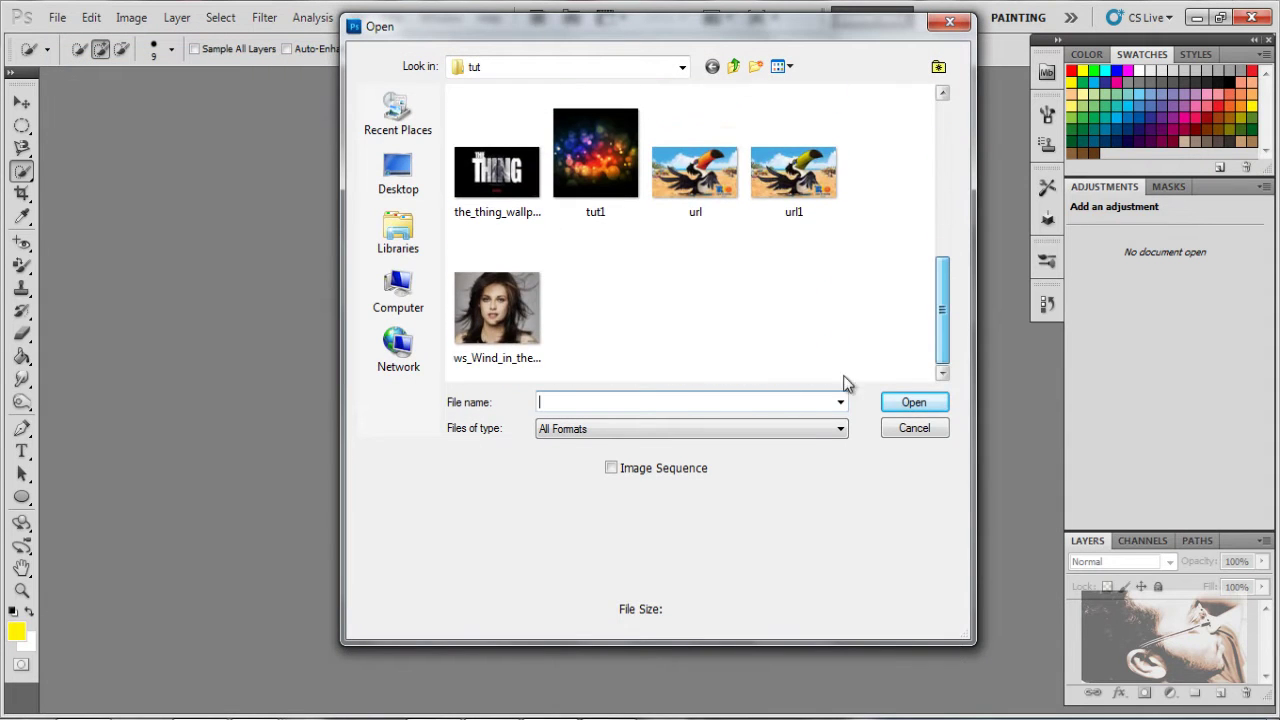
{"action": "left_click", "coordinate": [490, 296]}
{"action": "left_click", "coordinate": [940, 402]}
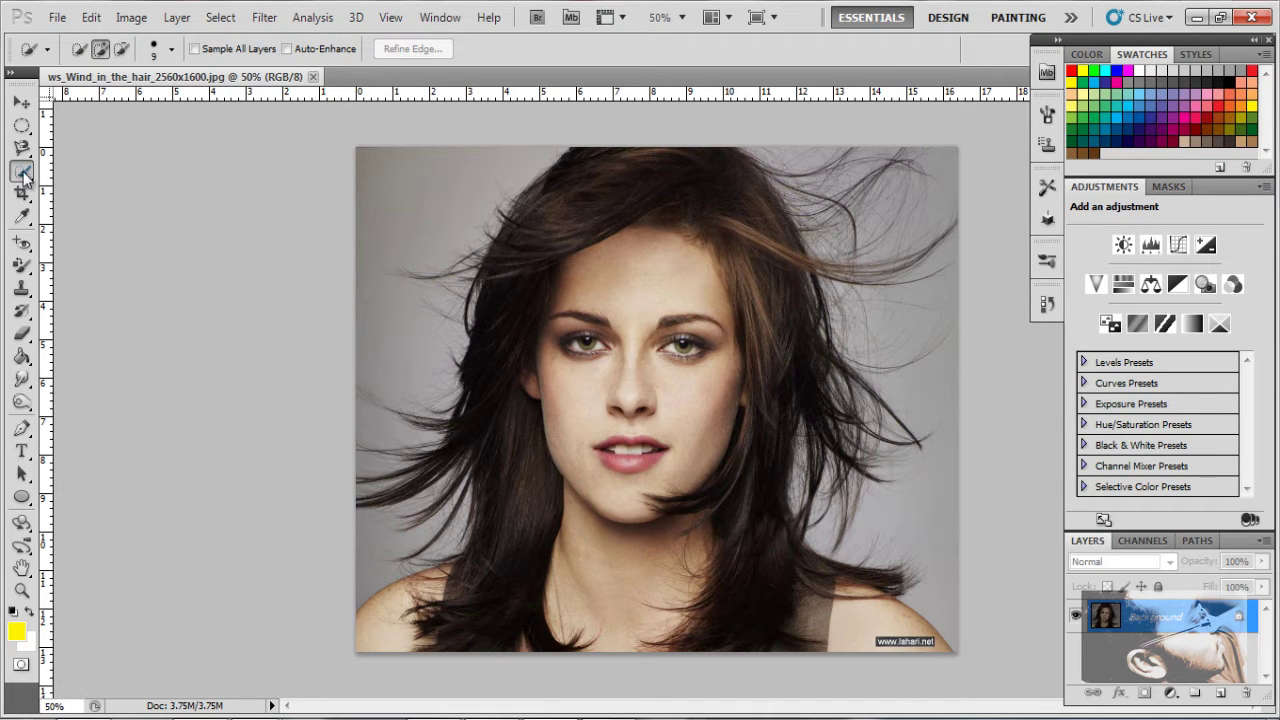
Select the woman's face, hair, neck and both shoulders with the Quick Selection tool.
{"action": "mouse_move", "coordinate": [638, 298]}
{"action": "left_mouse_down"}
{"action": "mouse_move", "coordinate": [590, 375]}
{"action": "mouse_move", "coordinate": [690, 480]}
{"action": "mouse_move", "coordinate": [640, 470]}
{"action": "mouse_move", "coordinate": [605, 493]}
{"action": "mouse_move", "coordinate": [590, 345]}
{"action": "mouse_move", "coordinate": [620, 590]}
{"action": "mouse_move", "coordinate": [675, 514]}
{"action": "mouse_move", "coordinate": [740, 260]}
{"action": "mouse_move", "coordinate": [850, 470]}
{"action": "left_mouse_up"}
{"action": "mouse_move", "coordinate": [662, 589]}
{"action": "left_mouse_down"}
{"action": "mouse_move", "coordinate": [495, 470]}
{"action": "mouse_move", "coordinate": [435, 455]}
{"action": "mouse_move", "coordinate": [445, 570]}
{"action": "mouse_move", "coordinate": [380, 610]}
{"action": "left_mouse_up"}
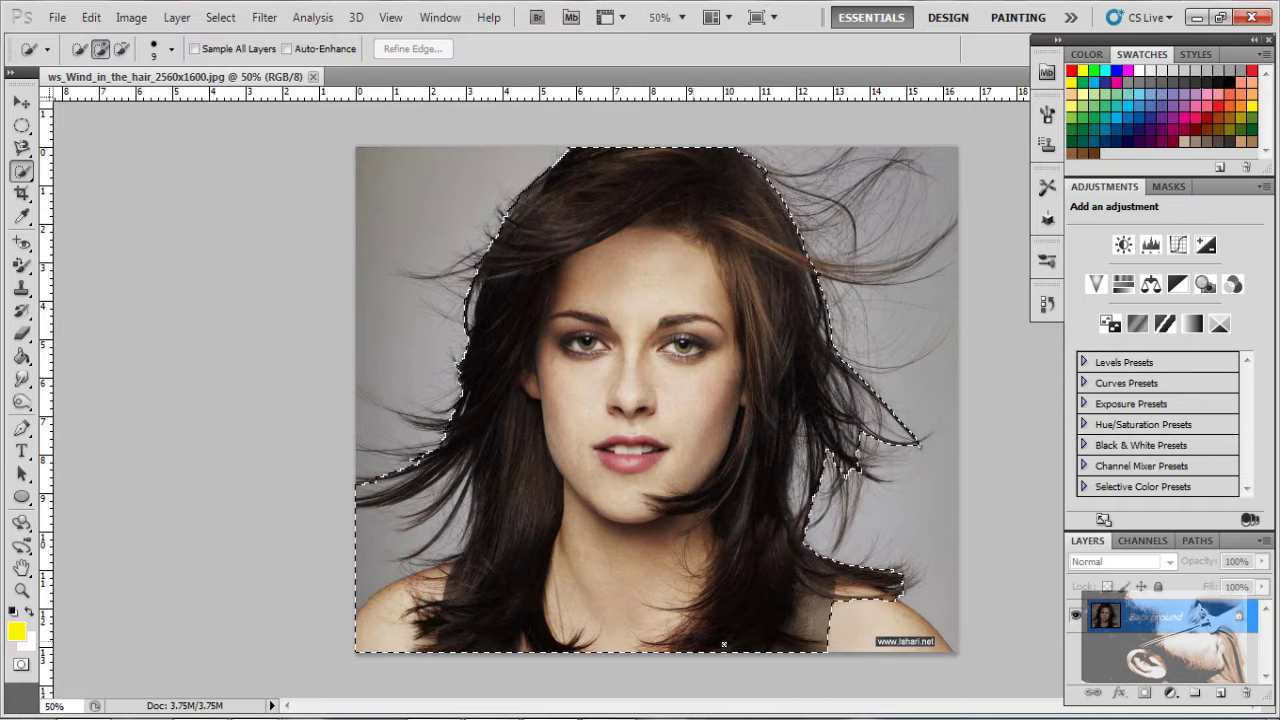
{"action": "left_click", "coordinate": [880, 641]}
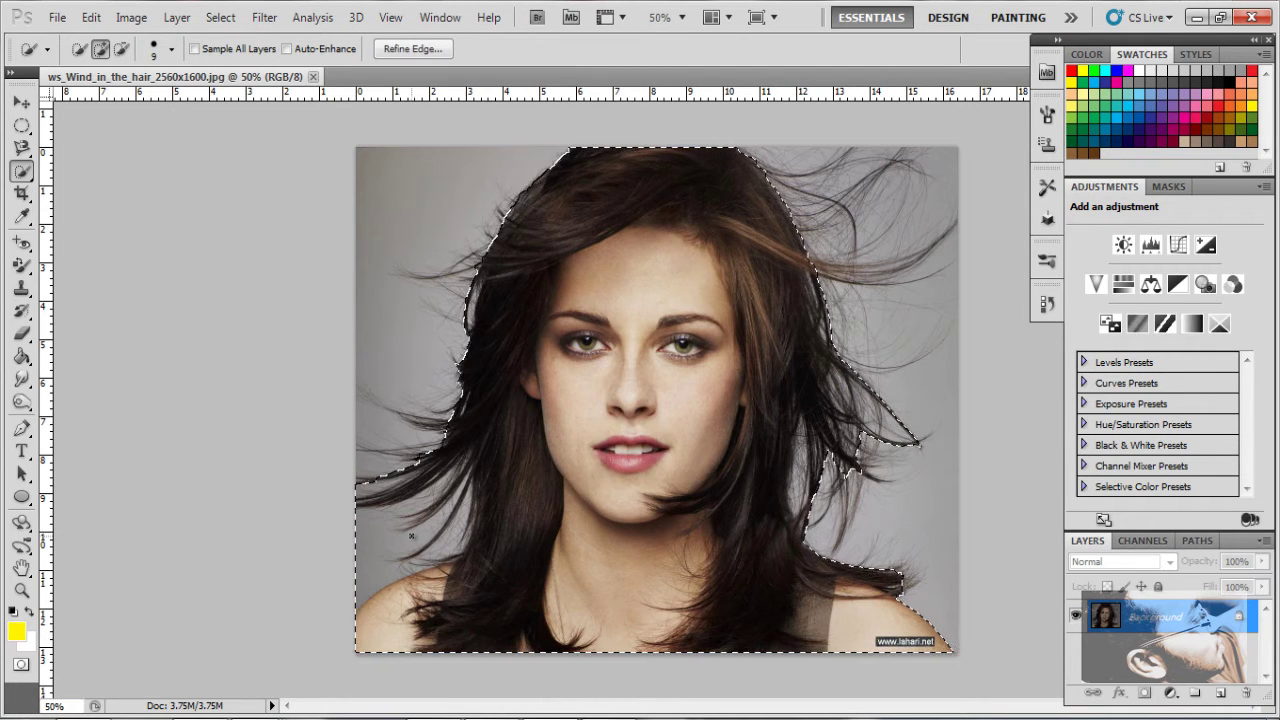
Subtract the background and loose strands on both sides of the hair from the selection, leaving only the solid hair mass.
{"action": "left_click", "coordinate": [414, 485], "text": "alt"}
{"action": "left_click_drag", "start_coordinate": [413, 485], "coordinate": [407, 535]}
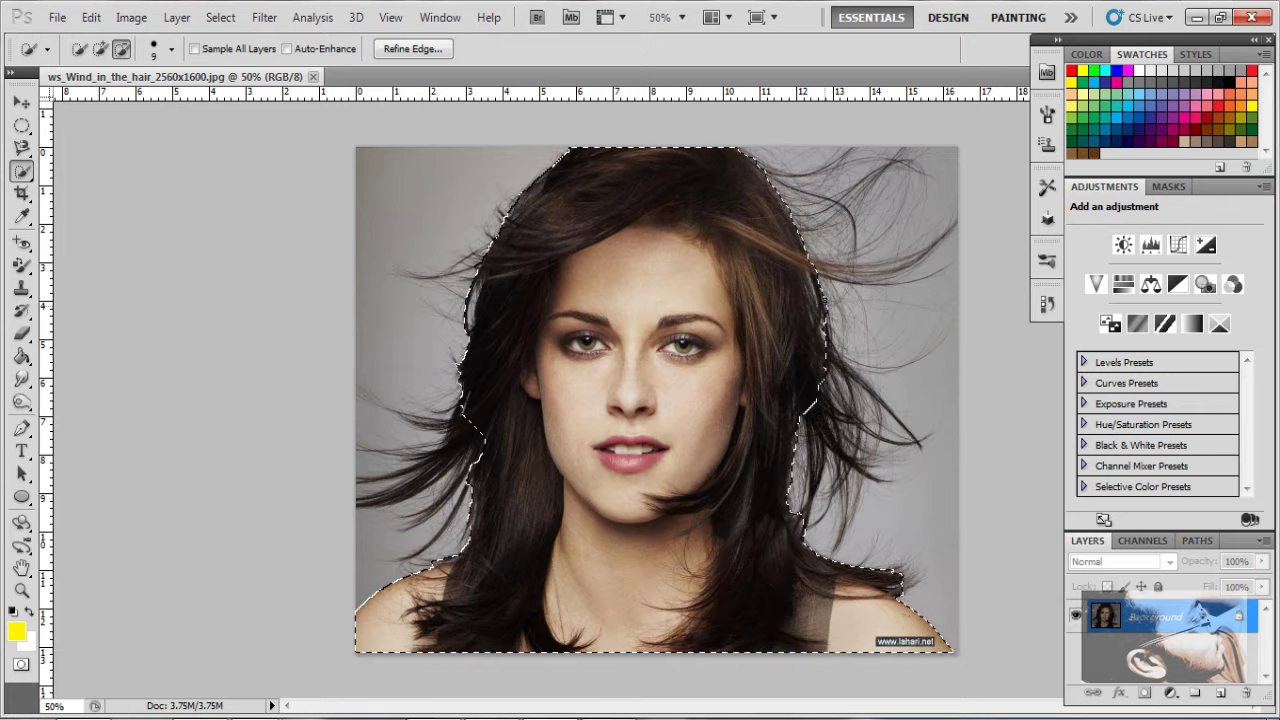
{"action": "left_click", "coordinate": [820, 358], "text": "alt"}
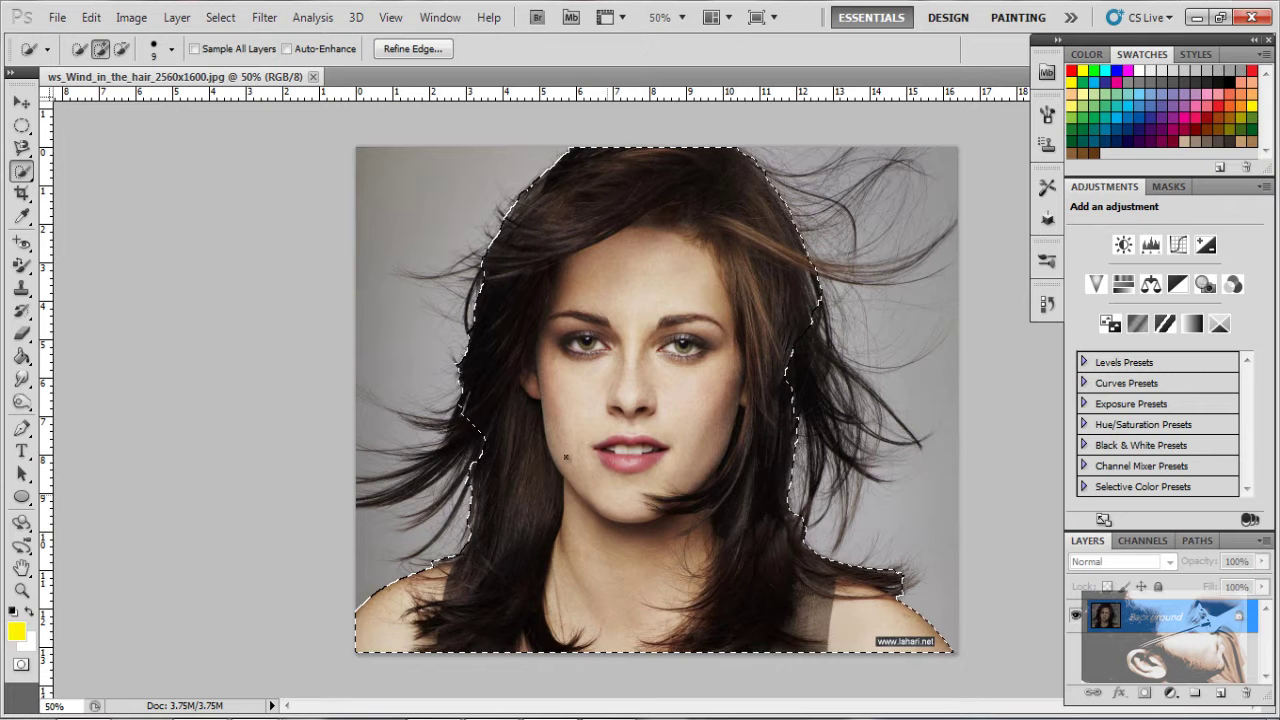
Start Refine Edge on the selection in Black & White view, with a radius of 3 px and Decontaminate Colors enabled.
{"action": "right_click", "coordinate": [648, 380]}
{"action": "left_click", "coordinate": [644, 465]}
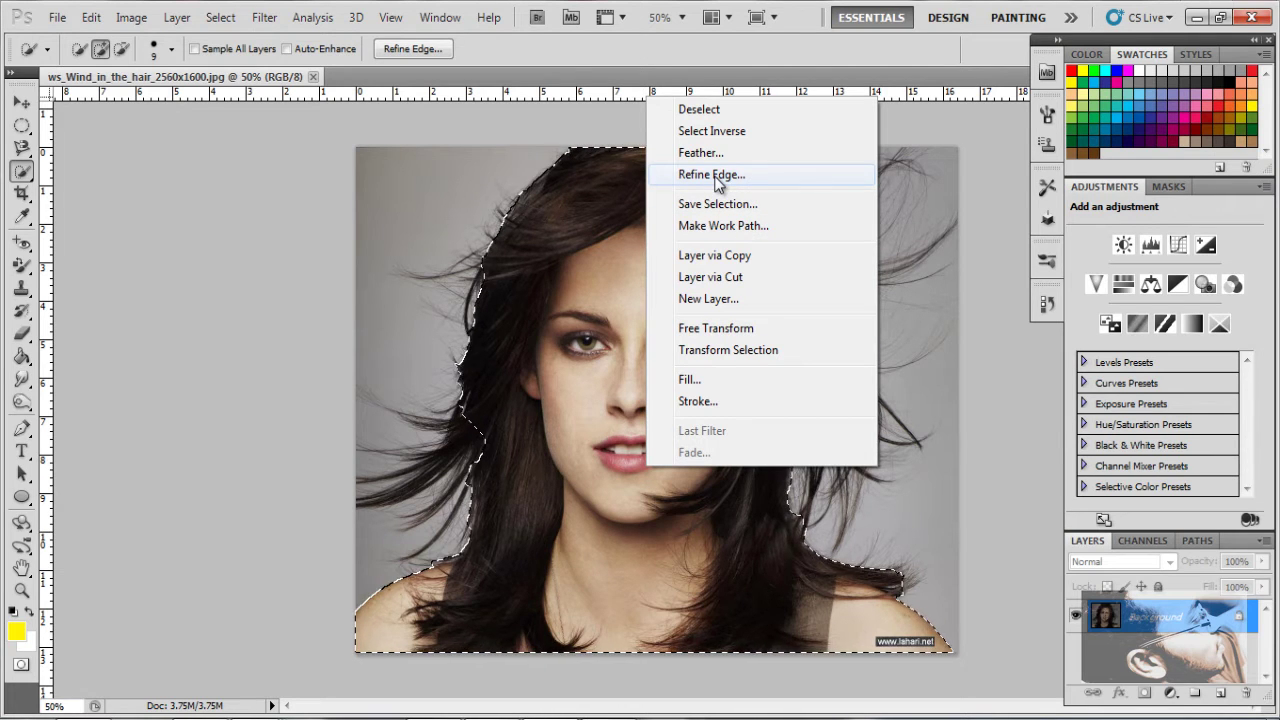
{"action": "left_click", "coordinate": [715, 178]}
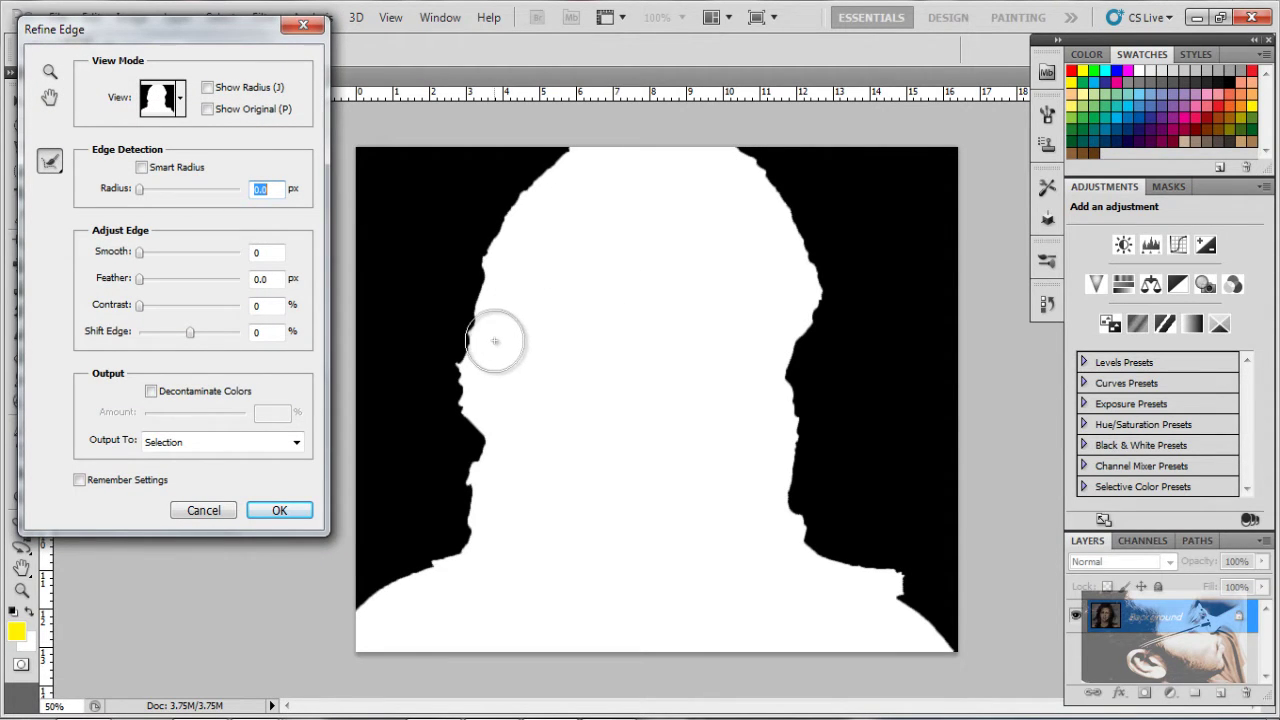
{"action": "left_click", "coordinate": [180, 98]}
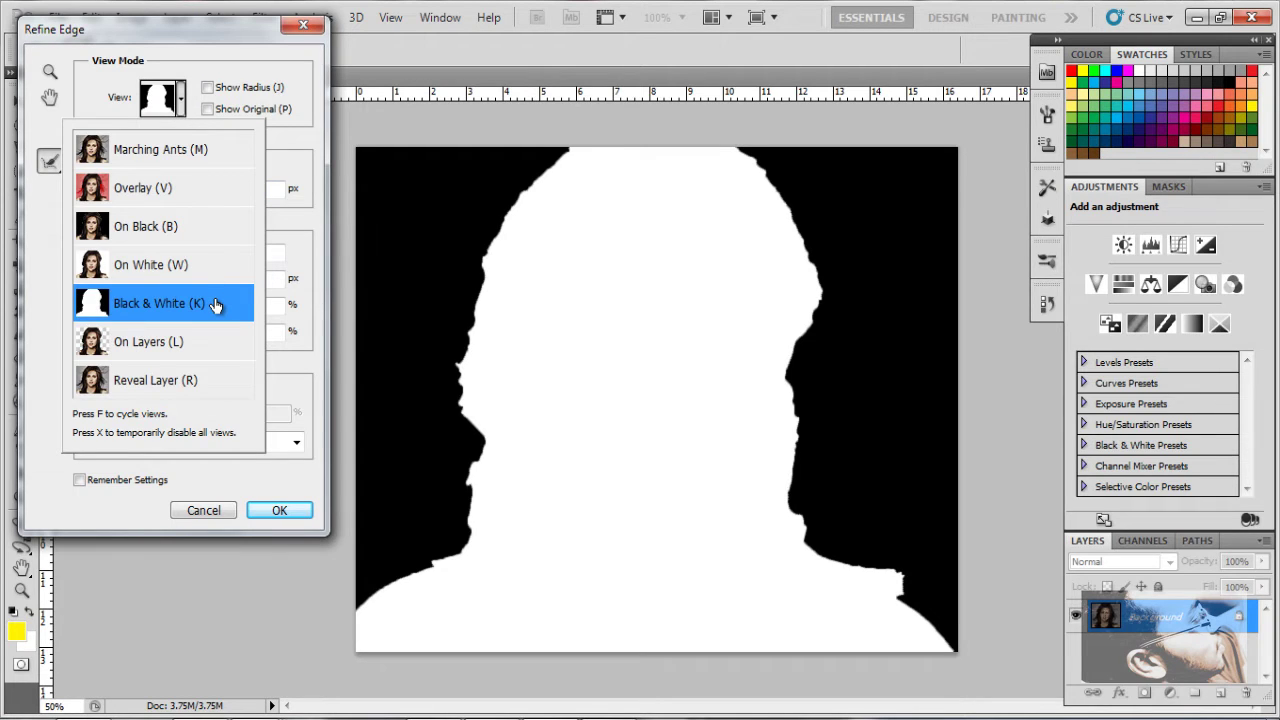
{"action": "left_click", "coordinate": [307, 152]}
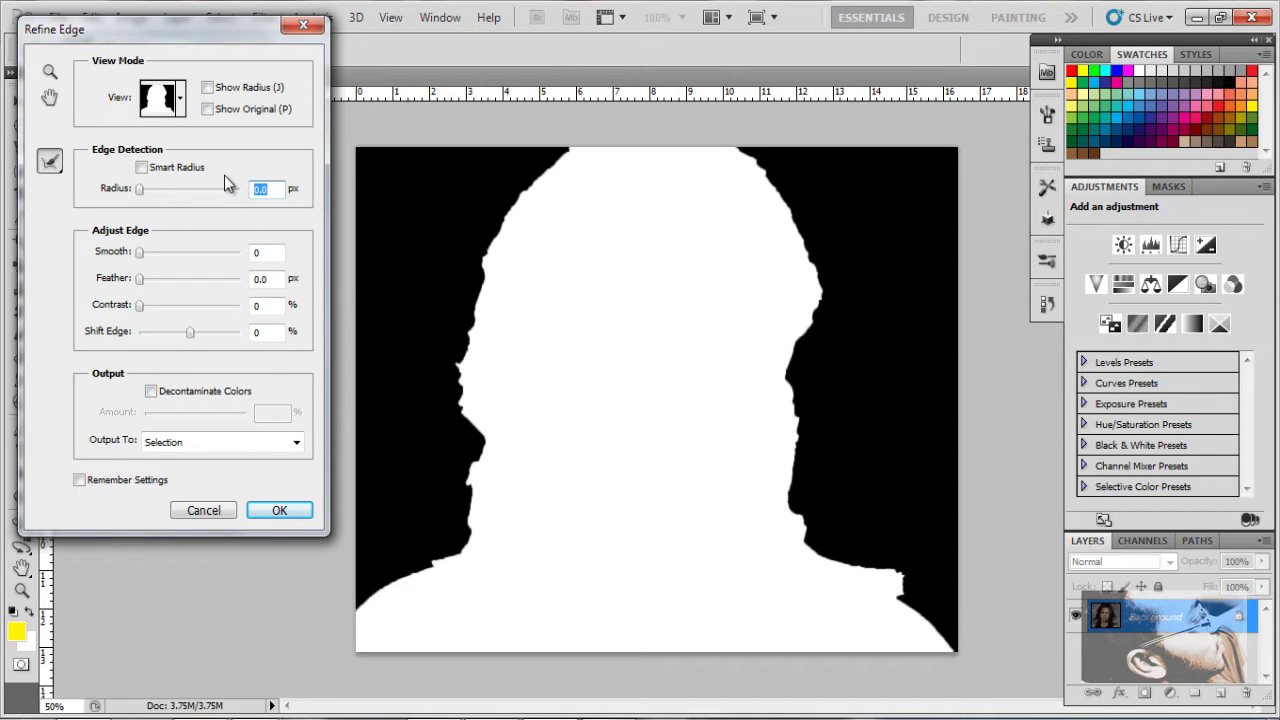
{"action": "type", "text": "3"}
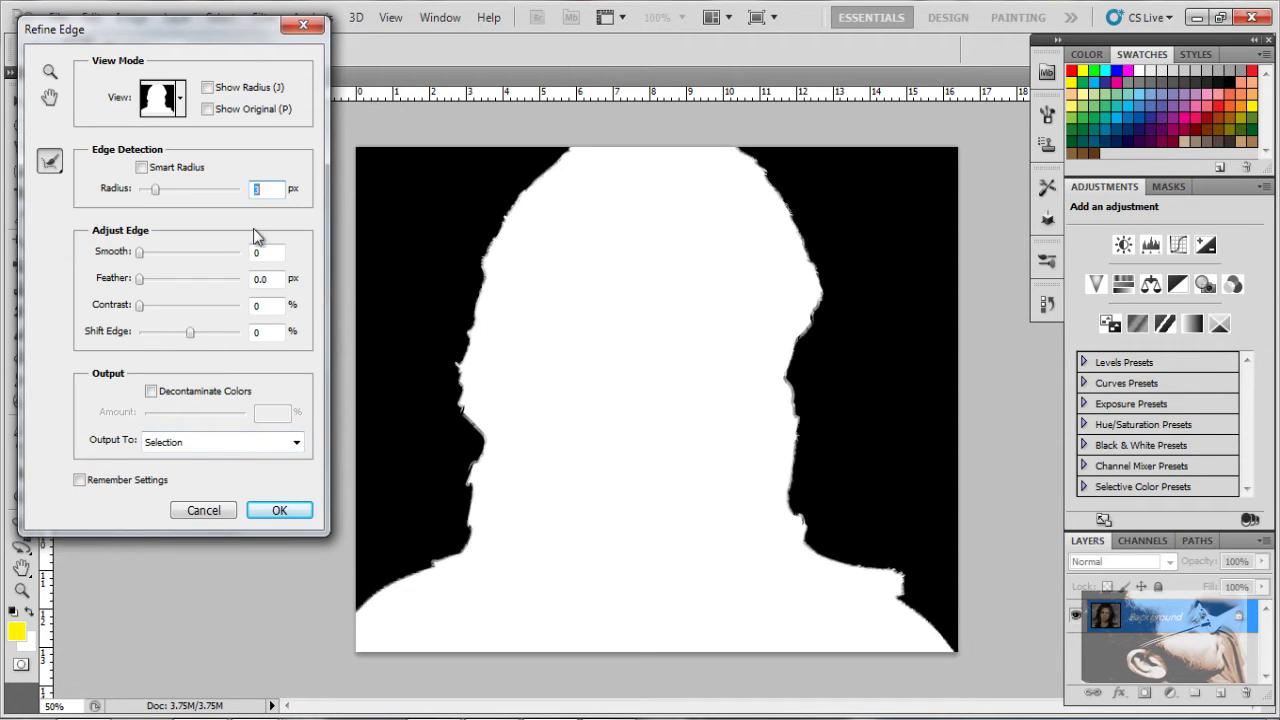
{"action": "left_click", "coordinate": [151, 391]}
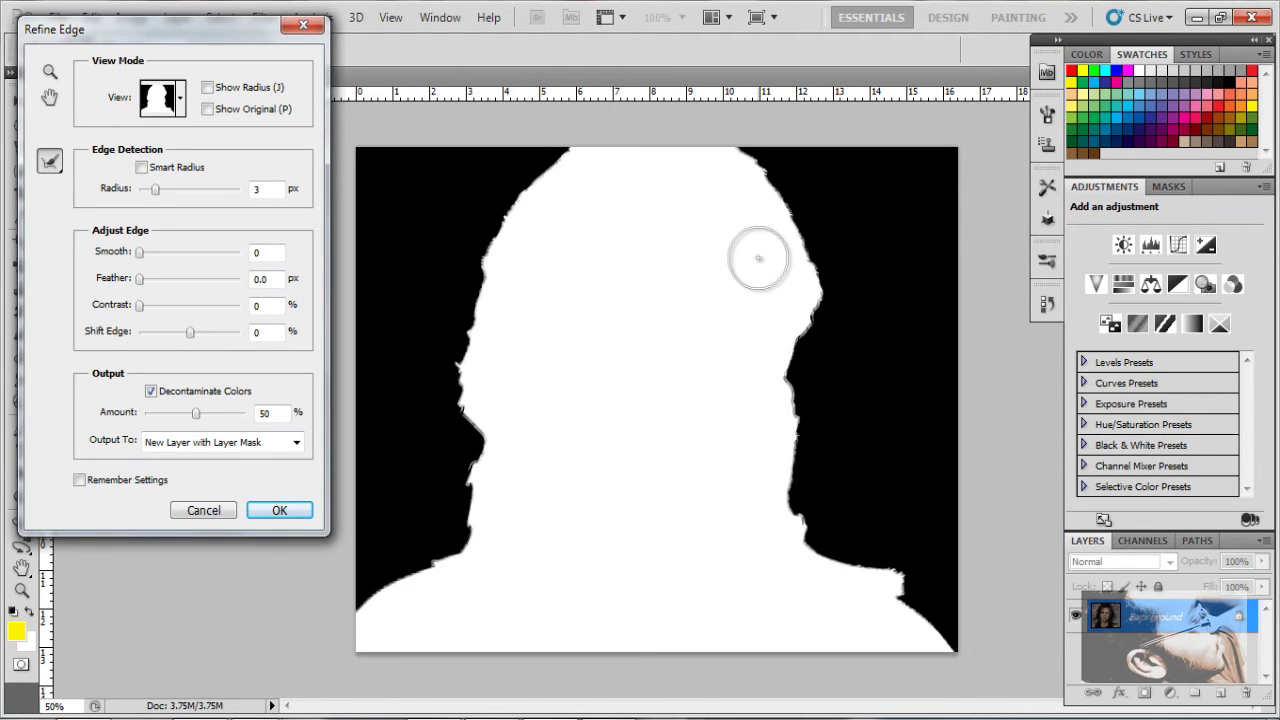
{"action": "key", "text": "bracketleft"}
{"action": "key", "text": "bracketleft"}
{"action": "key", "text": "bracketleft"}
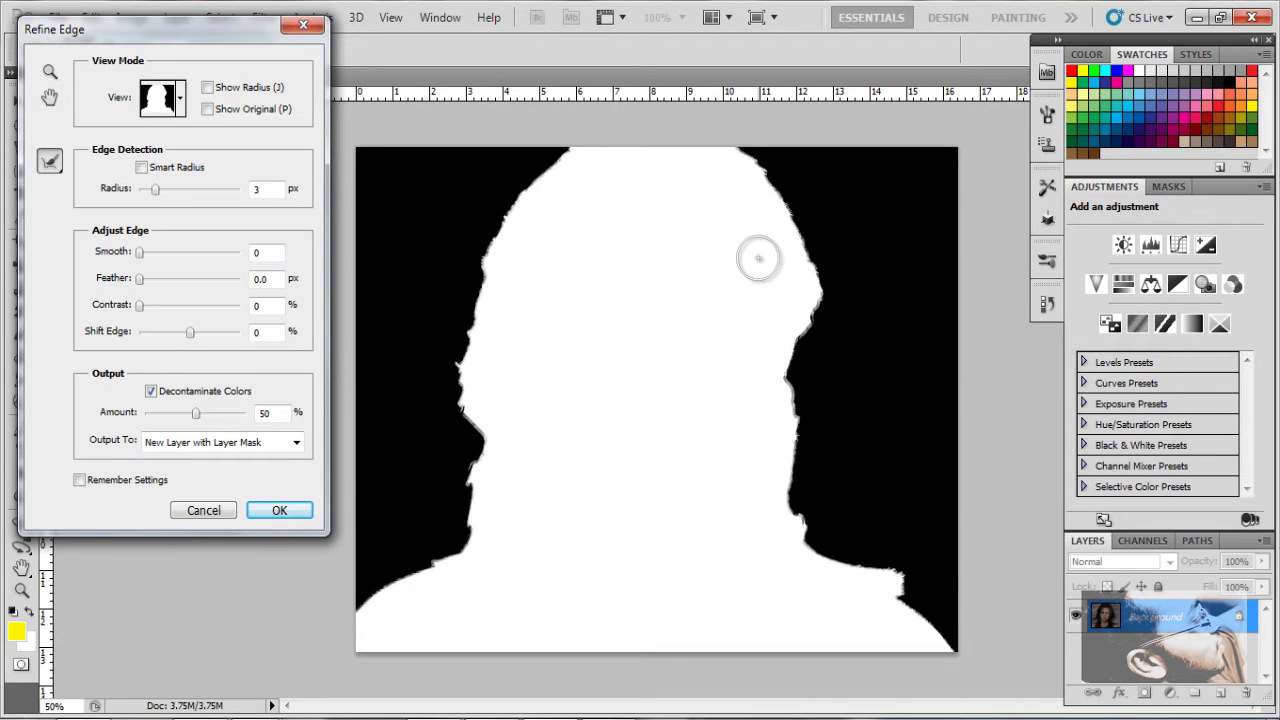
{"action": "key", "text": "bracketright"}
{"action": "key", "text": "bracketright"}
{"action": "key", "text": "bracketright"}
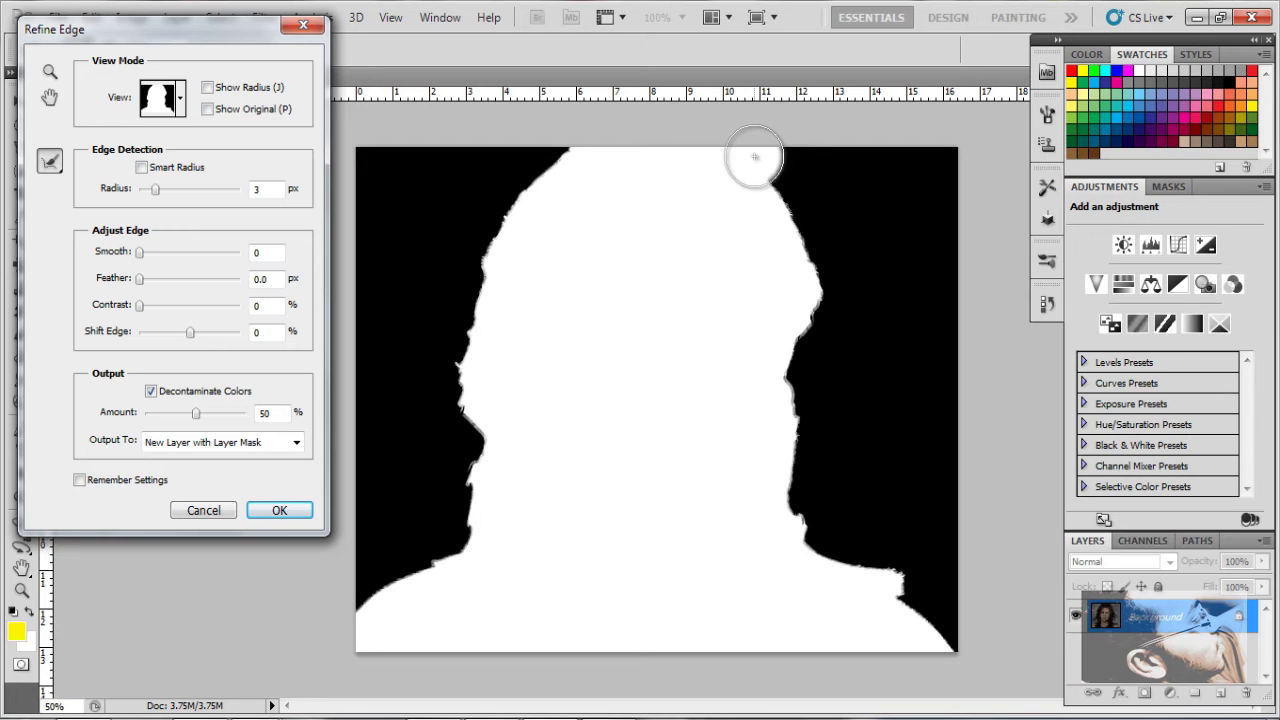
Paint with the Refine Radius brush down the whole right hair edge and over the upper right flyaway strands.
{"action": "mouse_move", "coordinate": [755, 157]}
{"action": "left_mouse_down"}
{"action": "mouse_move", "coordinate": [794, 200]}
{"action": "mouse_move", "coordinate": [817, 263]}
{"action": "mouse_move", "coordinate": [803, 488]}
{"action": "mouse_move", "coordinate": [852, 555]}
{"action": "mouse_move", "coordinate": [948, 640]}
{"action": "left_mouse_up"}
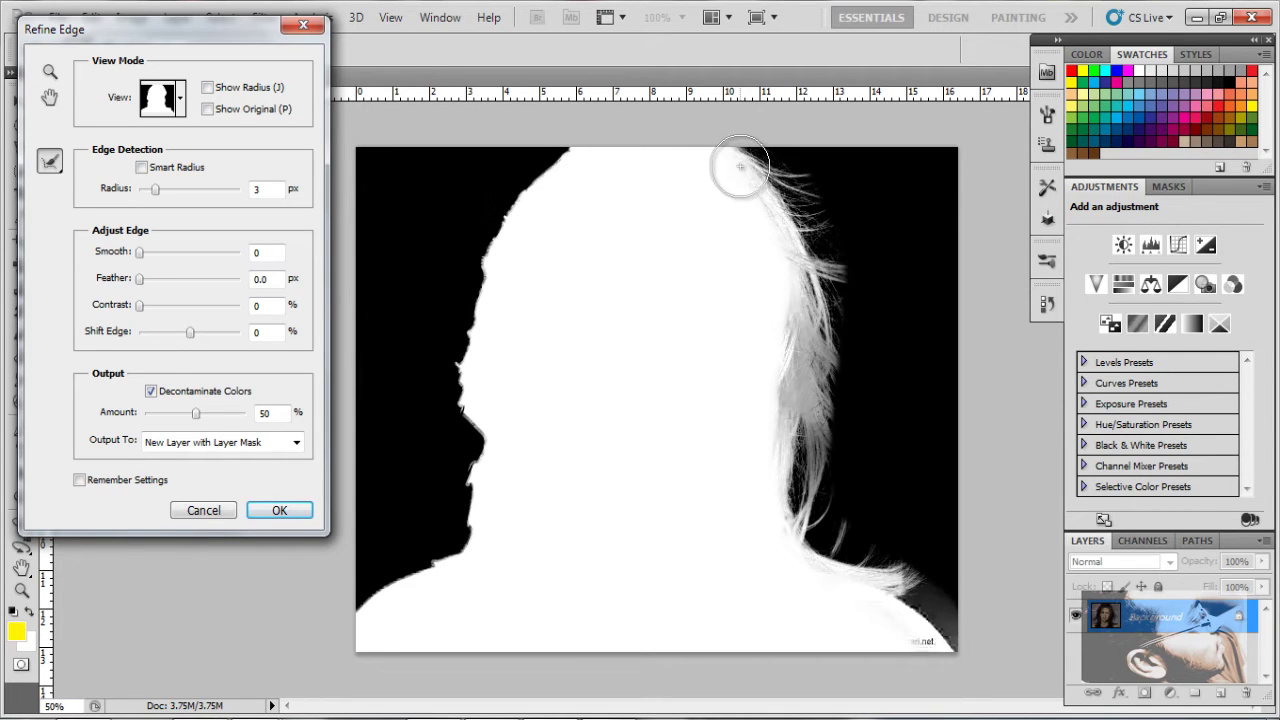
{"action": "mouse_move", "coordinate": [740, 166]}
{"action": "left_mouse_down"}
{"action": "mouse_move", "coordinate": [824, 222]}
{"action": "mouse_move", "coordinate": [929, 180]}
{"action": "mouse_move", "coordinate": [945, 195]}
{"action": "left_mouse_up"}
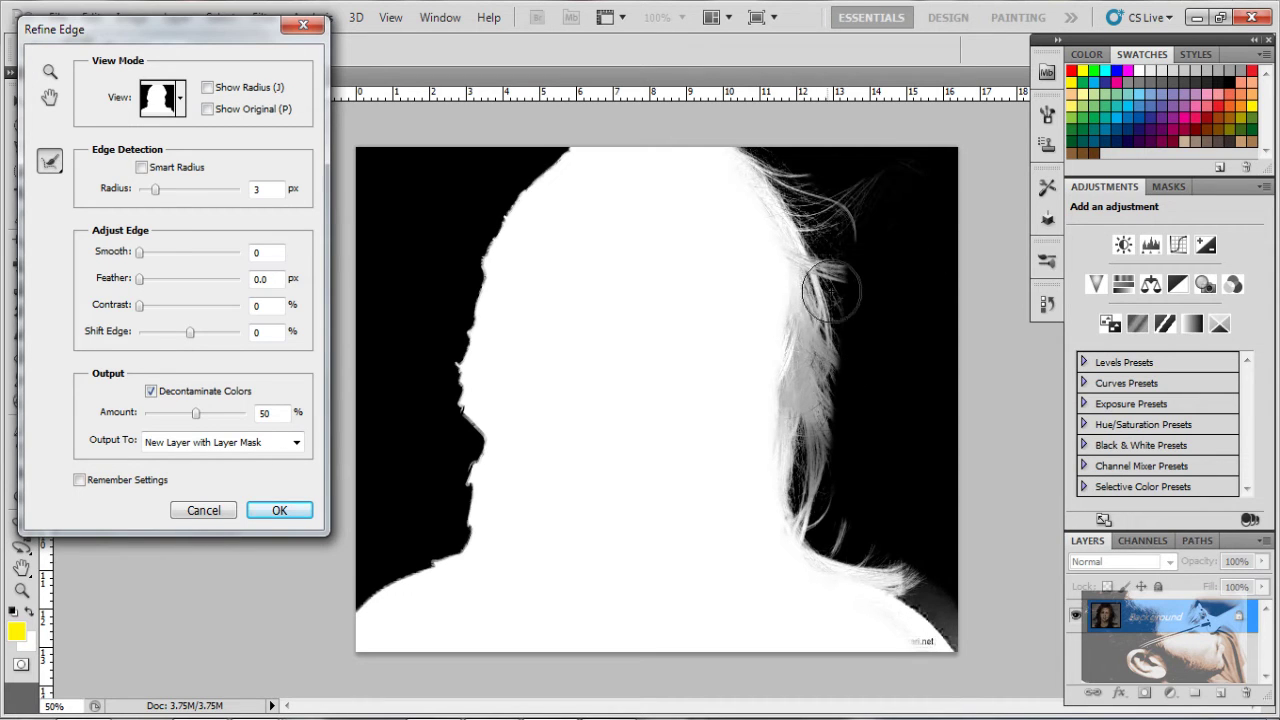
{"action": "mouse_move", "coordinate": [829, 291]}
{"action": "left_mouse_down"}
{"action": "mouse_move", "coordinate": [966, 220]}
{"action": "mouse_move", "coordinate": [898, 325]}
{"action": "left_mouse_up"}
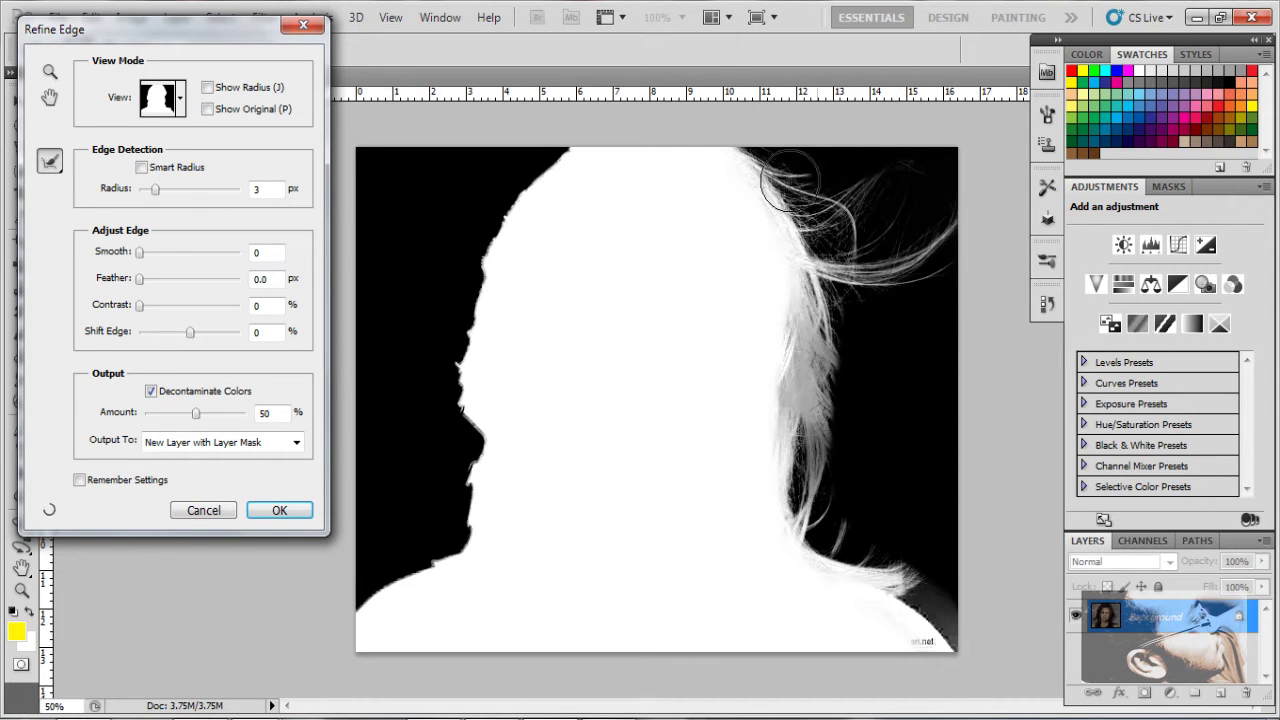
{"action": "mouse_move", "coordinate": [790, 180]}
{"action": "left_mouse_down"}
{"action": "mouse_move", "coordinate": [883, 187]}
{"action": "mouse_move", "coordinate": [967, 155]}
{"action": "mouse_move", "coordinate": [935, 240]}
{"action": "left_mouse_up"}
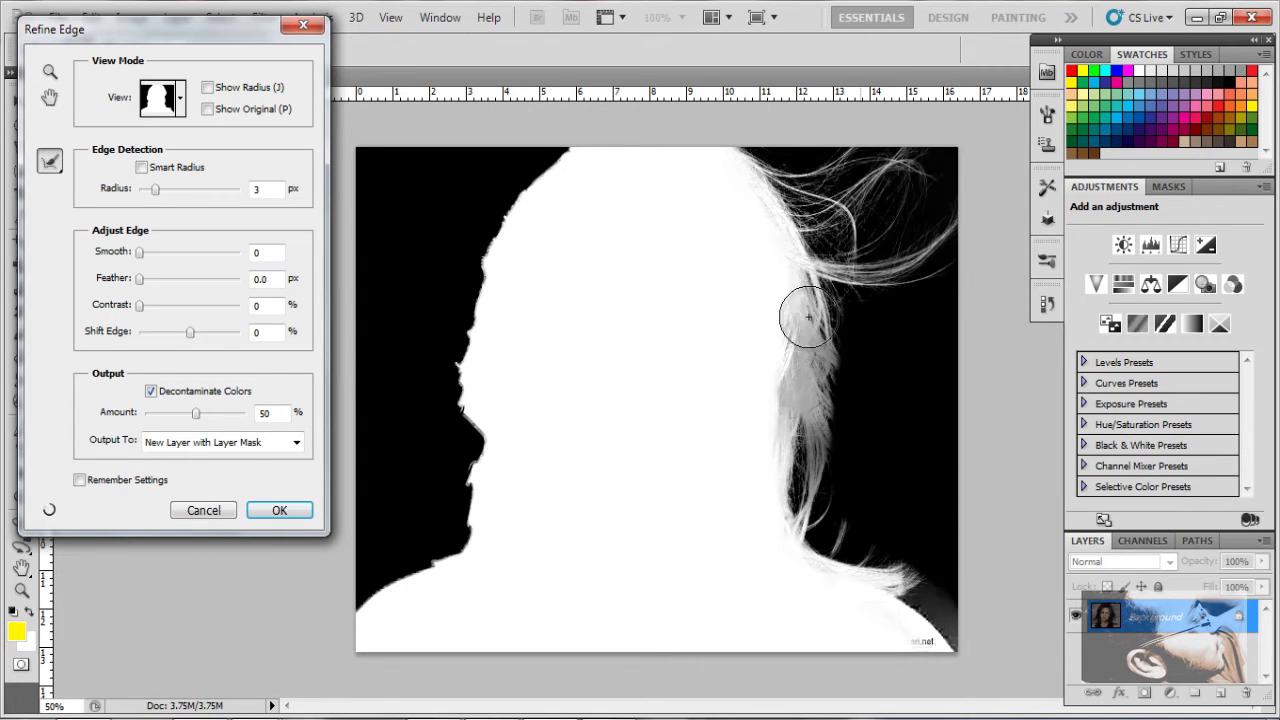
Brush over the middle and lower strands on the right side, down to the shoulder, to recover their hair detail.
{"action": "mouse_move", "coordinate": [826, 288]}
{"action": "left_mouse_down"}
{"action": "mouse_move", "coordinate": [819, 411]}
{"action": "mouse_move", "coordinate": [836, 464]}
{"action": "mouse_move", "coordinate": [885, 497]}
{"action": "mouse_move", "coordinate": [907, 471]}
{"action": "mouse_move", "coordinate": [887, 480]}
{"action": "mouse_move", "coordinate": [860, 405]}
{"action": "left_mouse_up"}
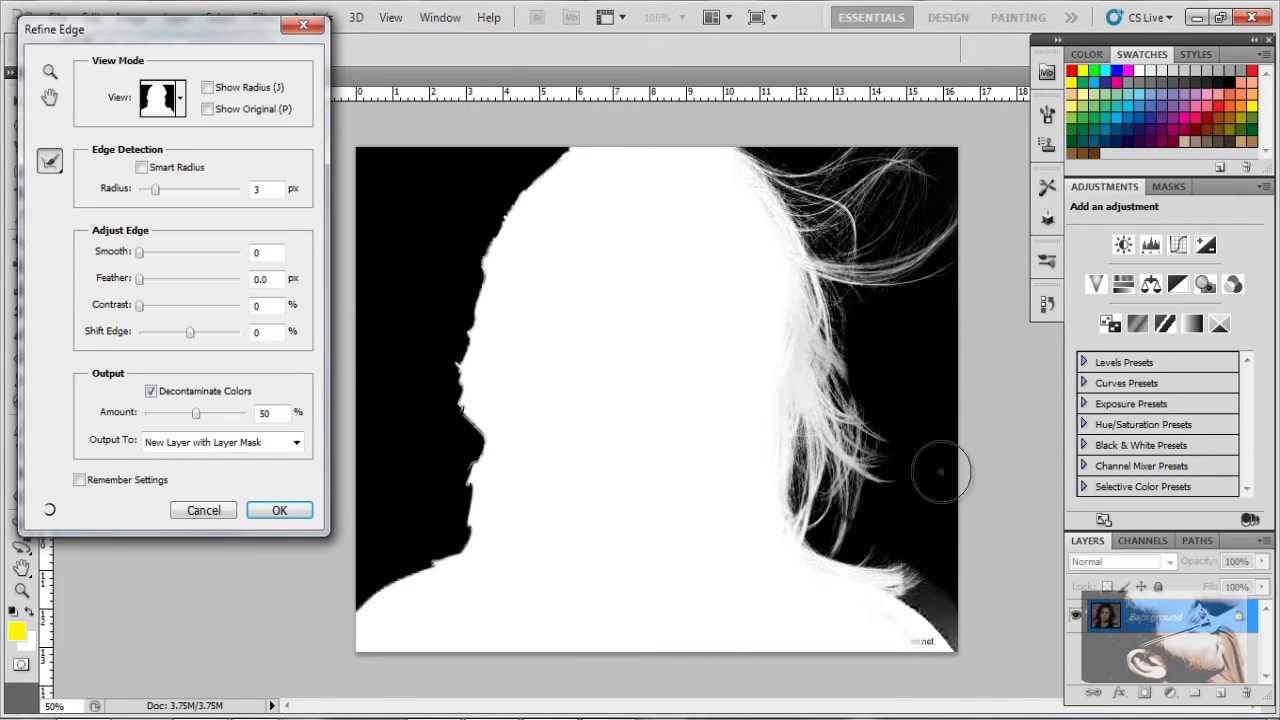
{"action": "mouse_move", "coordinate": [915, 510]}
{"action": "left_mouse_down"}
{"action": "mouse_move", "coordinate": [848, 511]}
{"action": "mouse_move", "coordinate": [790, 478]}
{"action": "left_mouse_up"}
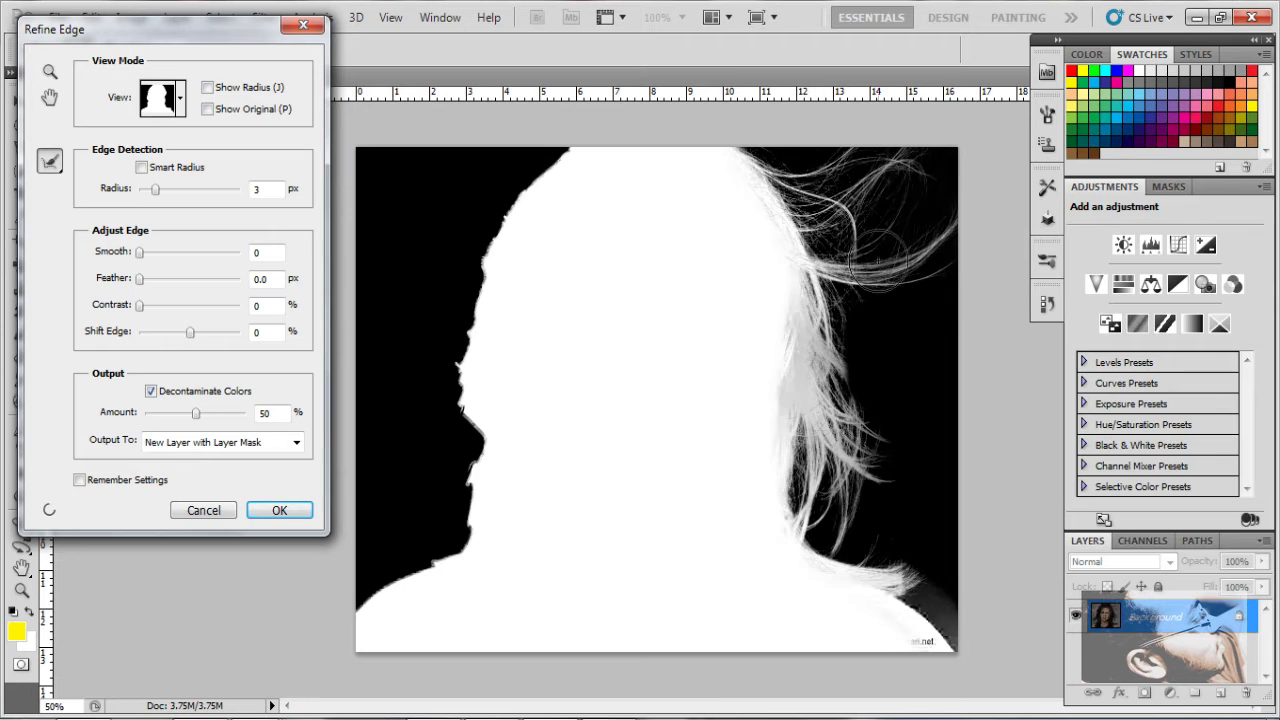
{"action": "mouse_move", "coordinate": [948, 576]}
{"action": "left_mouse_down"}
{"action": "mouse_move", "coordinate": [915, 568]}
{"action": "mouse_move", "coordinate": [905, 532]}
{"action": "left_mouse_up"}
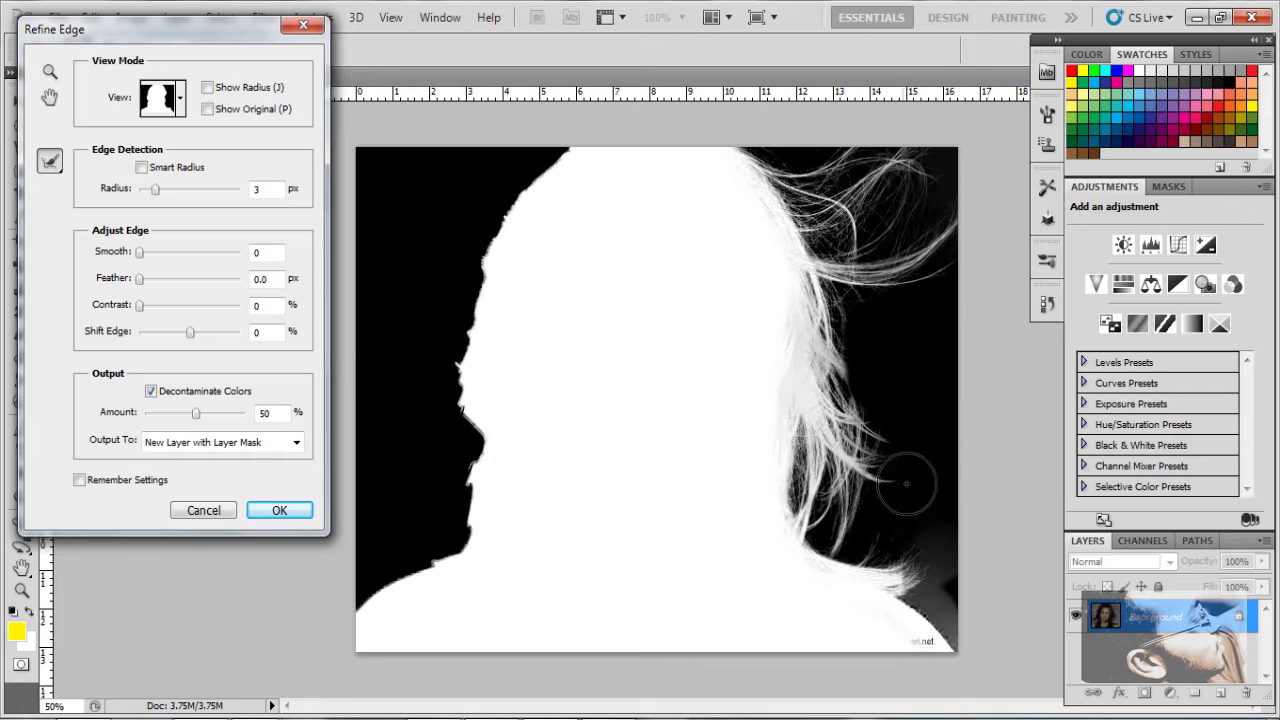
{"action": "mouse_move", "coordinate": [939, 480]}
{"action": "left_mouse_down"}
{"action": "mouse_move", "coordinate": [840, 470]}
{"action": "mouse_move", "coordinate": [858, 562]}
{"action": "left_mouse_up"}
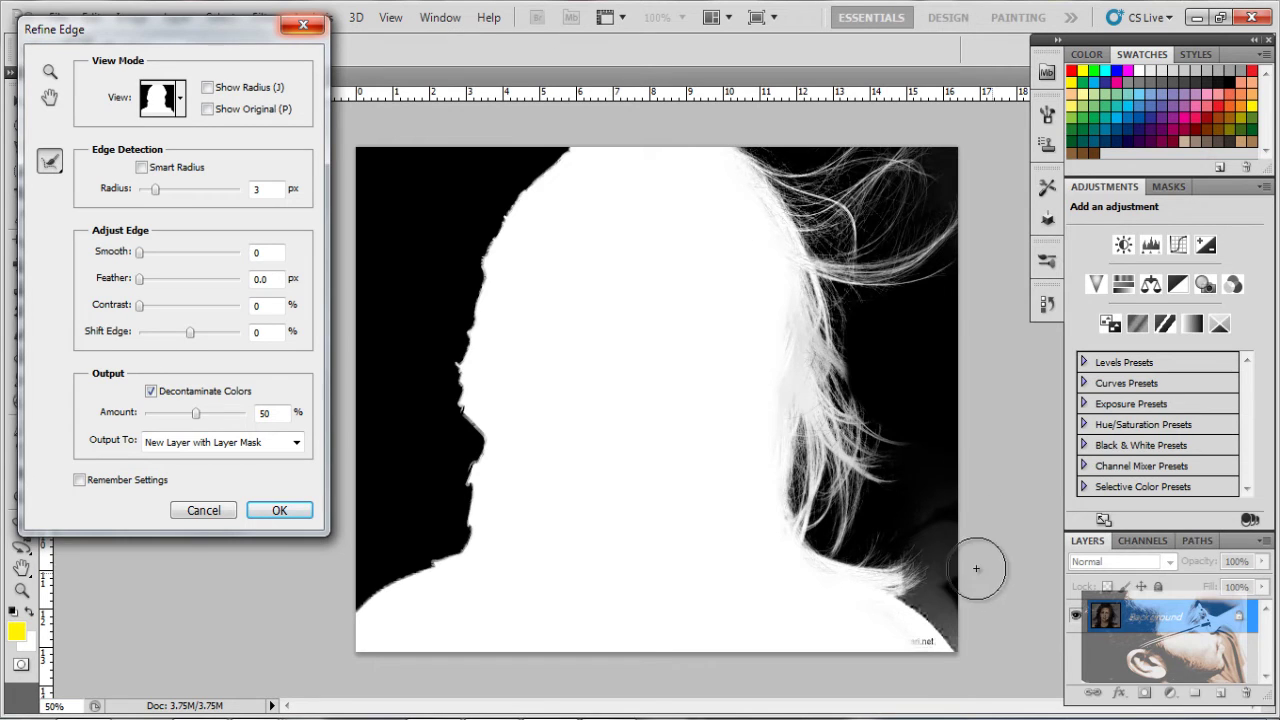
Erase the refinement from the gray background beside the right shoulder and touch up the loose strands on the right side.
{"action": "key", "text": "alt"}
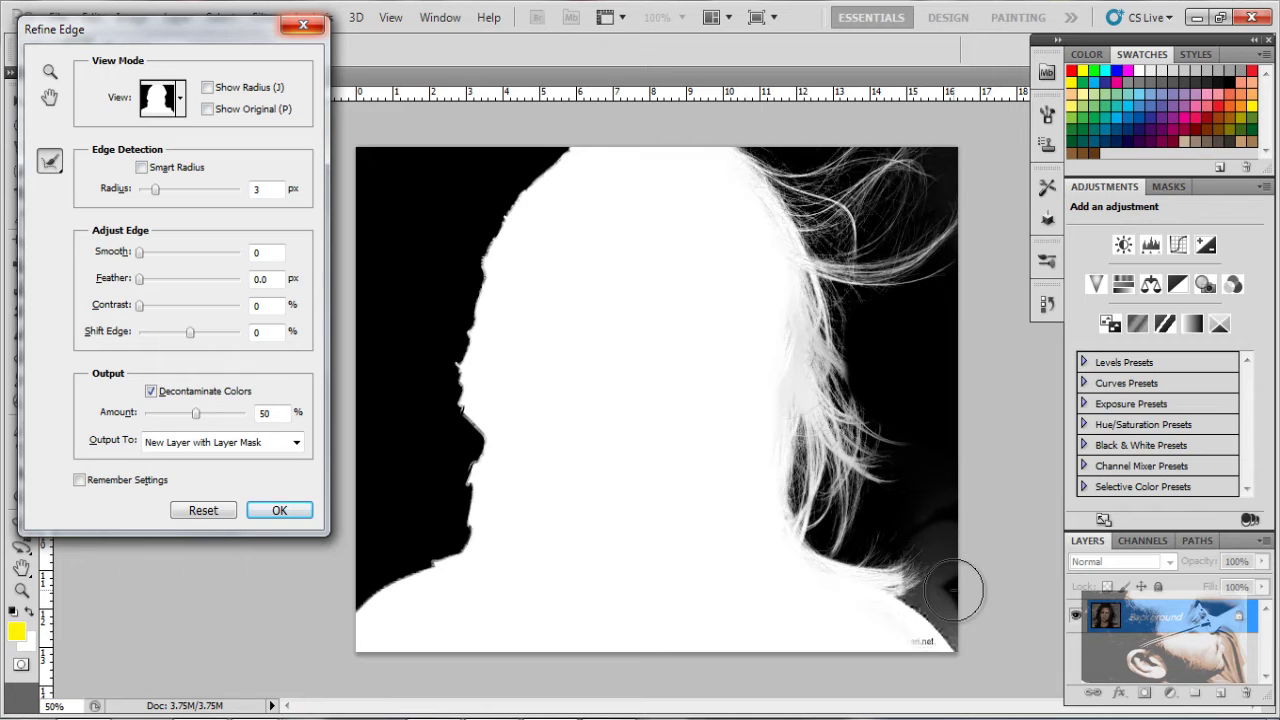
{"action": "left_click", "coordinate": [955, 590], "text": "alt"}
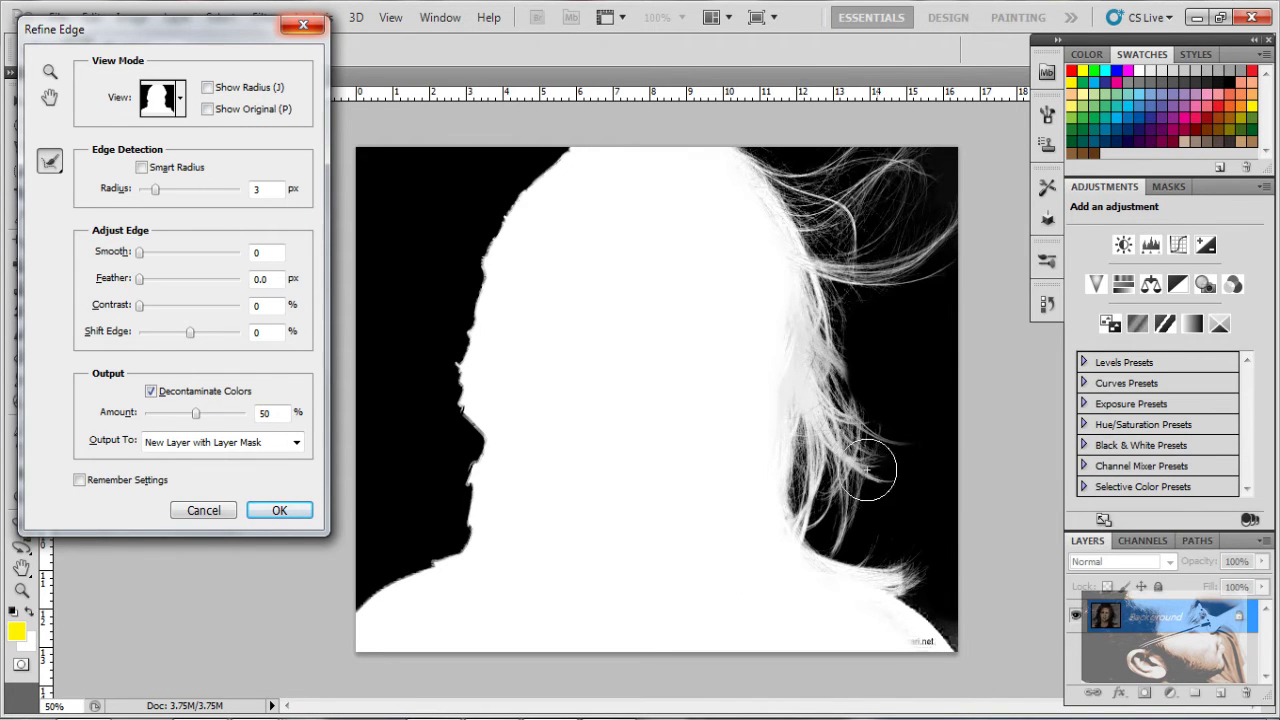
{"action": "mouse_move", "coordinate": [868, 470]}
{"action": "left_mouse_down"}
{"action": "mouse_move", "coordinate": [781, 379]}
{"action": "mouse_move", "coordinate": [896, 488]}
{"action": "mouse_move", "coordinate": [829, 393]}
{"action": "mouse_move", "coordinate": [906, 415]}
{"action": "left_mouse_up"}
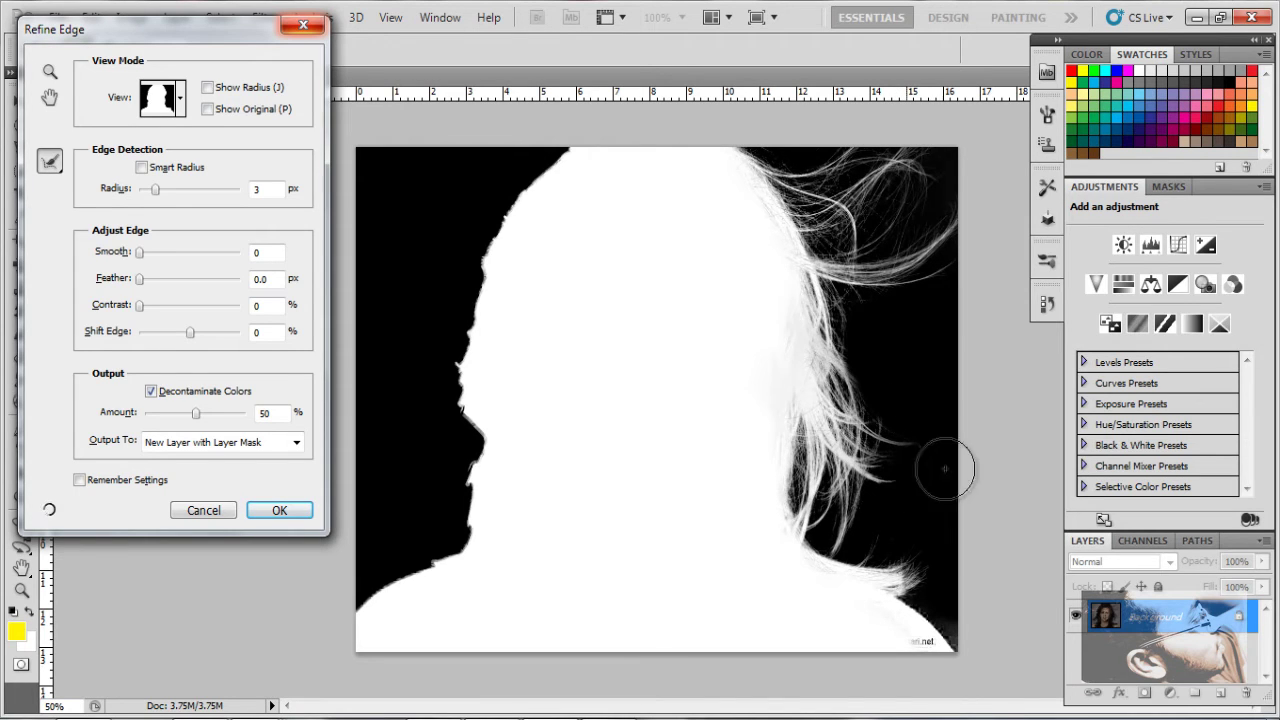
{"action": "mouse_move", "coordinate": [940, 222]}
{"action": "left_mouse_down"}
{"action": "mouse_move", "coordinate": [939, 151]}
{"action": "mouse_move", "coordinate": [865, 193]}
{"action": "mouse_move", "coordinate": [930, 205]}
{"action": "left_mouse_up"}
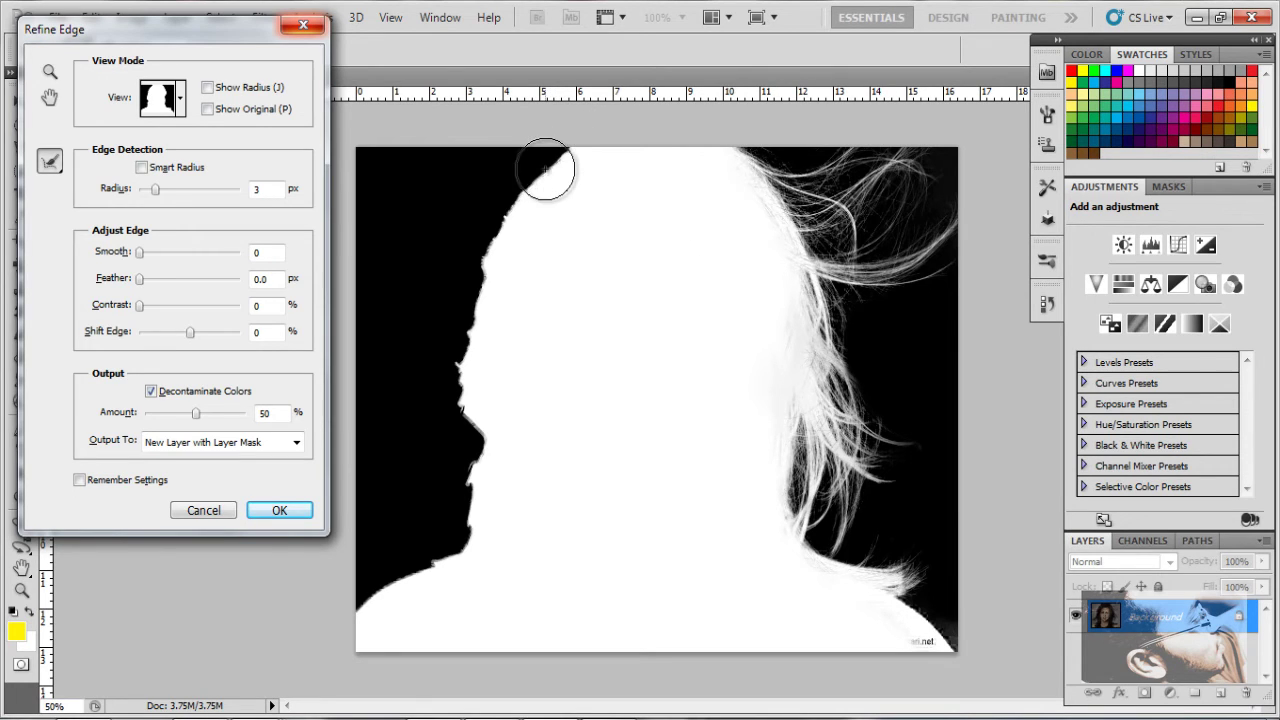
Refine the left hair edge from the top of the head down, including the strands blowing out to the image's left border.
{"action": "mouse_move", "coordinate": [549, 163]}
{"action": "left_mouse_down"}
{"action": "mouse_move", "coordinate": [563, 152]}
{"action": "mouse_move", "coordinate": [474, 240]}
{"action": "mouse_move", "coordinate": [470, 528]}
{"action": "mouse_move", "coordinate": [450, 547]}
{"action": "mouse_move", "coordinate": [386, 509]}
{"action": "left_mouse_up"}
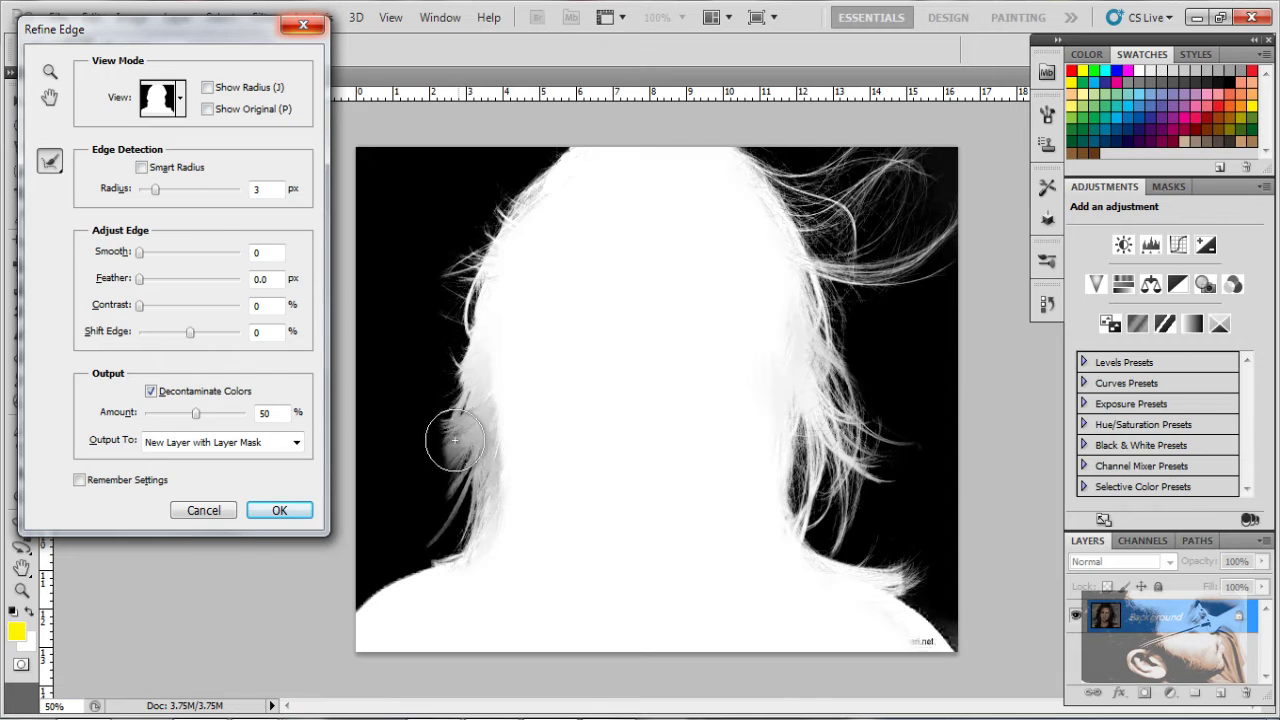
{"action": "mouse_move", "coordinate": [455, 440]}
{"action": "left_mouse_down"}
{"action": "mouse_move", "coordinate": [415, 469]}
{"action": "mouse_move", "coordinate": [341, 485]}
{"action": "mouse_move", "coordinate": [342, 545]}
{"action": "left_mouse_up"}
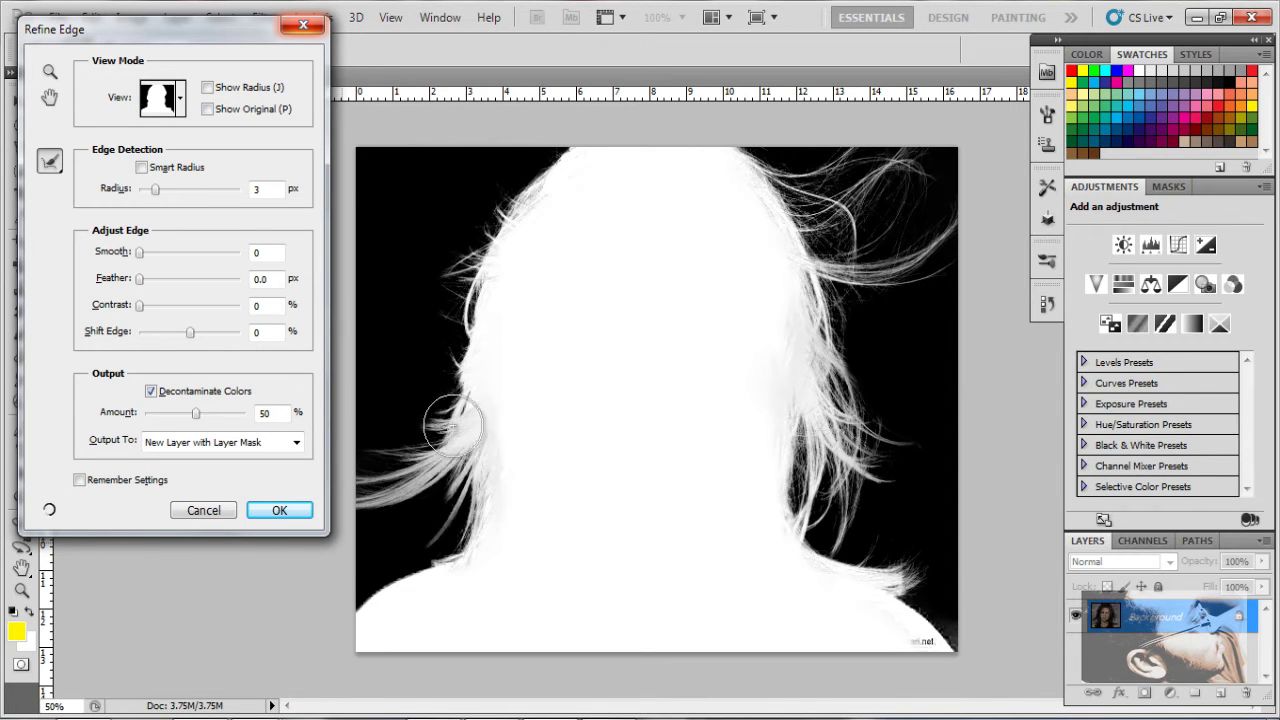
{"action": "mouse_move", "coordinate": [460, 432]}
{"action": "left_mouse_down"}
{"action": "mouse_move", "coordinate": [340, 520]}
{"action": "mouse_move", "coordinate": [392, 510]}
{"action": "left_mouse_up"}
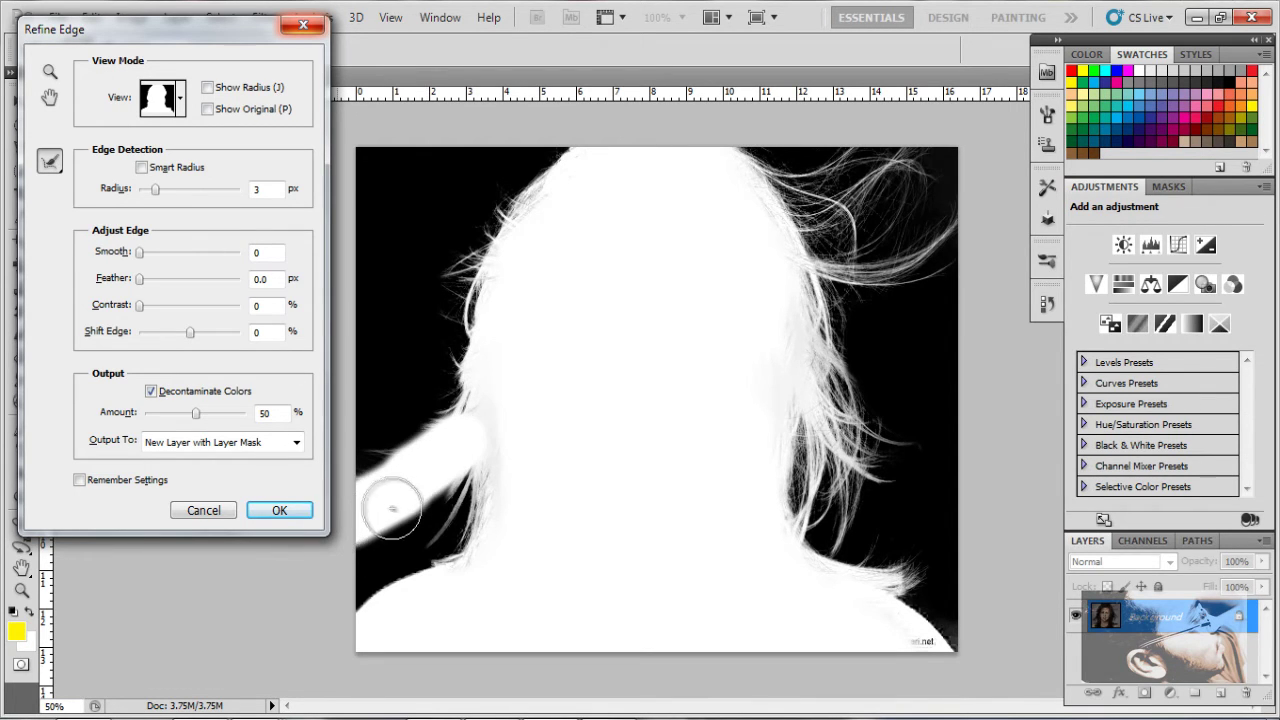
{"action": "left_click_drag", "start_coordinate": [462, 438], "coordinate": [348, 515]}
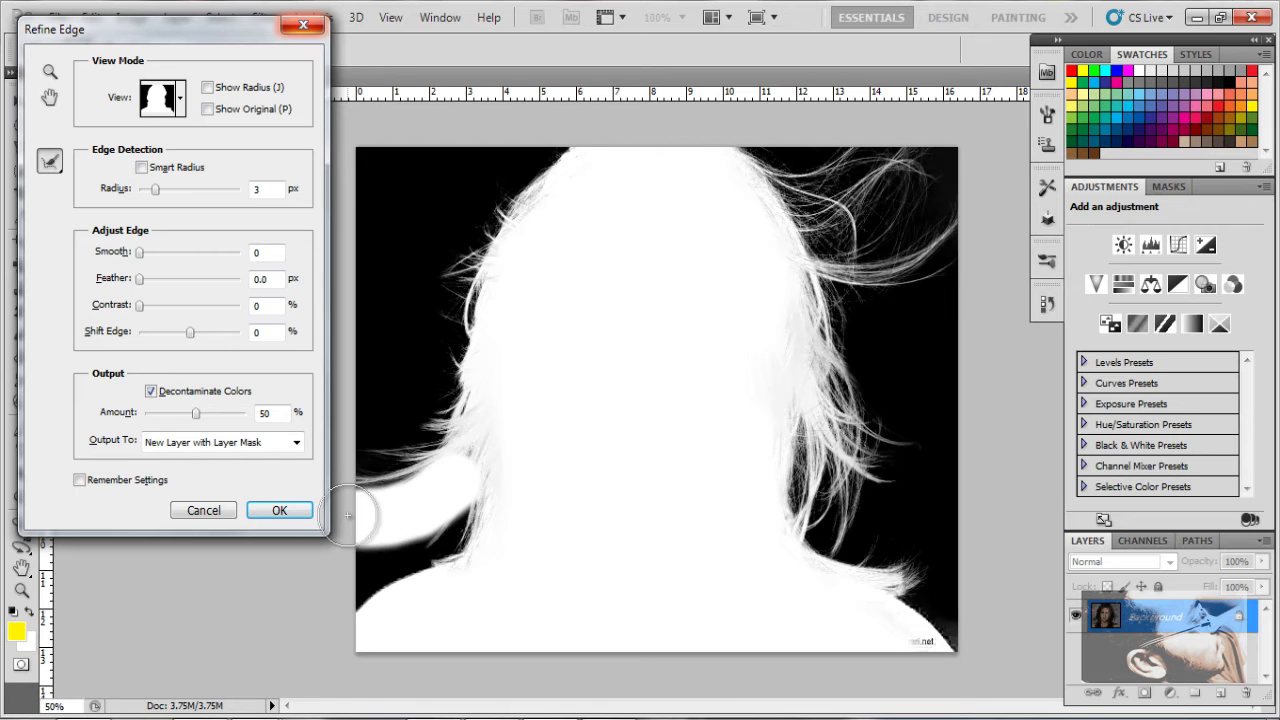
{"action": "mouse_move", "coordinate": [470, 455]}
{"action": "left_mouse_down"}
{"action": "mouse_move", "coordinate": [378, 537]}
{"action": "mouse_move", "coordinate": [347, 538]}
{"action": "left_mouse_up"}
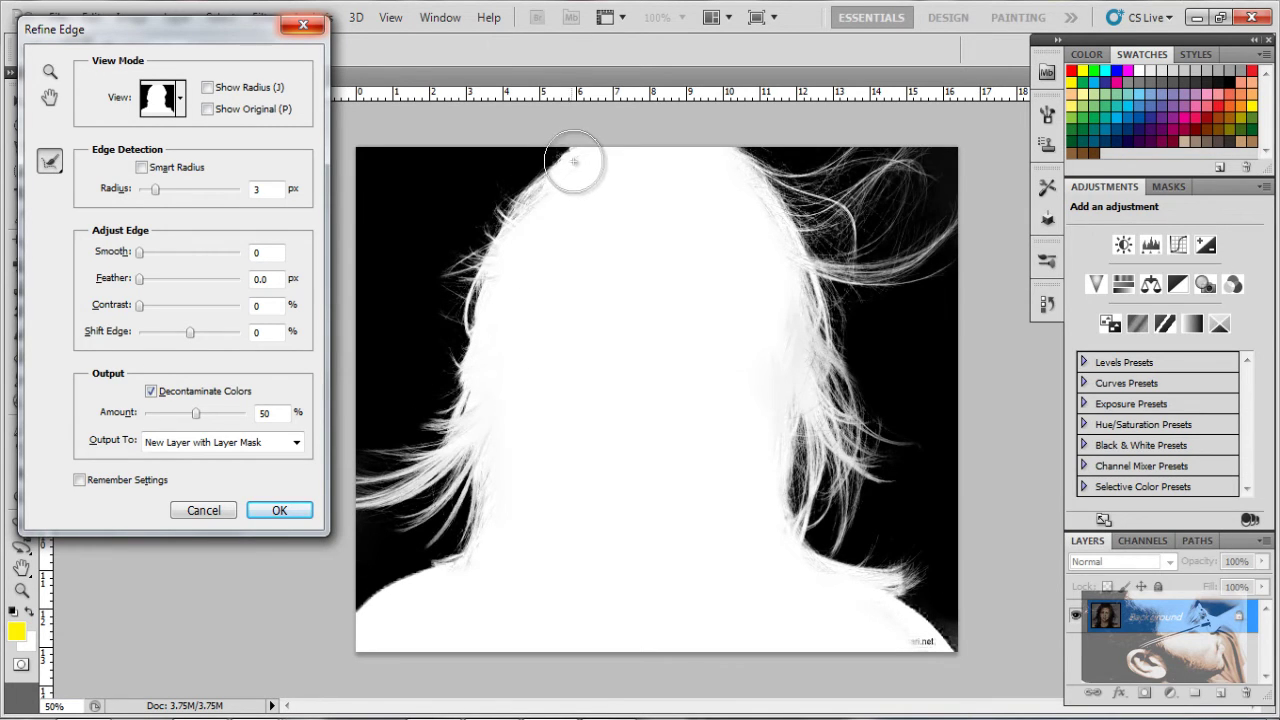
Touch up the upper left hair edge and the inner hair area on the right side with further refinement strokes.
{"action": "mouse_move", "coordinate": [574, 160]}
{"action": "left_mouse_down"}
{"action": "mouse_move", "coordinate": [545, 173]}
{"action": "mouse_move", "coordinate": [489, 262]}
{"action": "mouse_move", "coordinate": [437, 371]}
{"action": "left_mouse_up"}
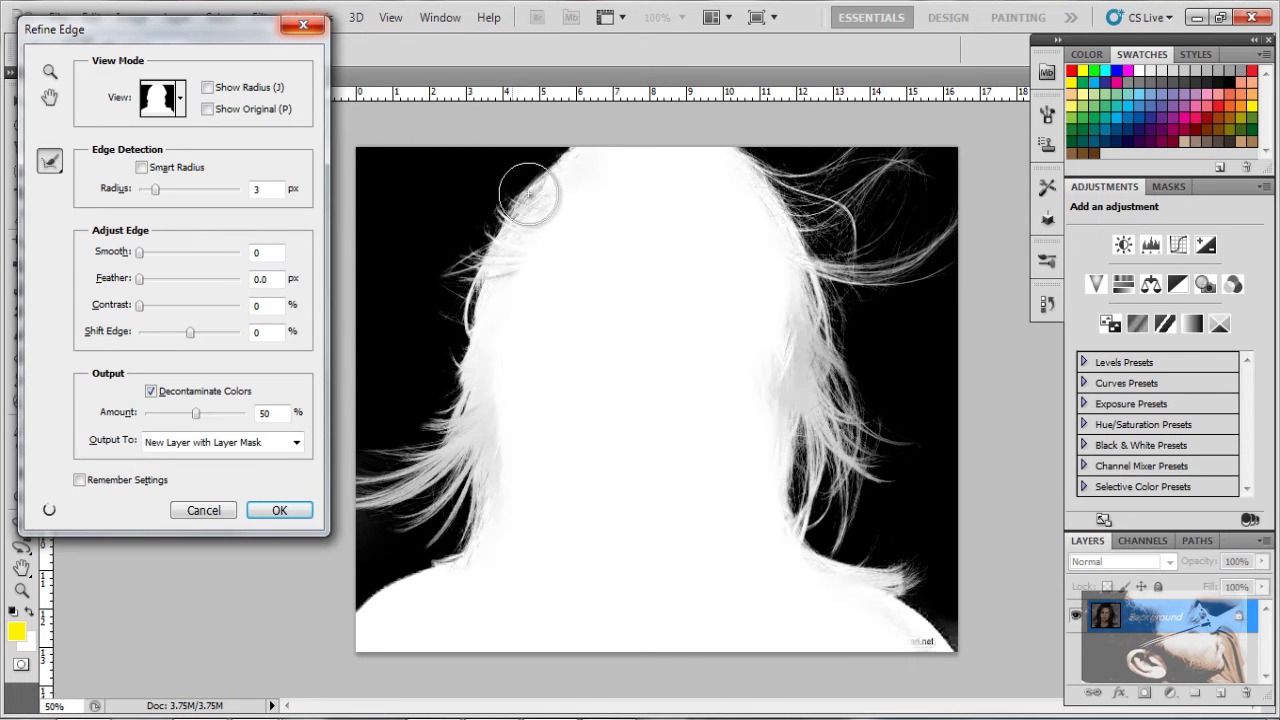
{"action": "left_click_drag", "start_coordinate": [554, 166], "coordinate": [448, 262]}
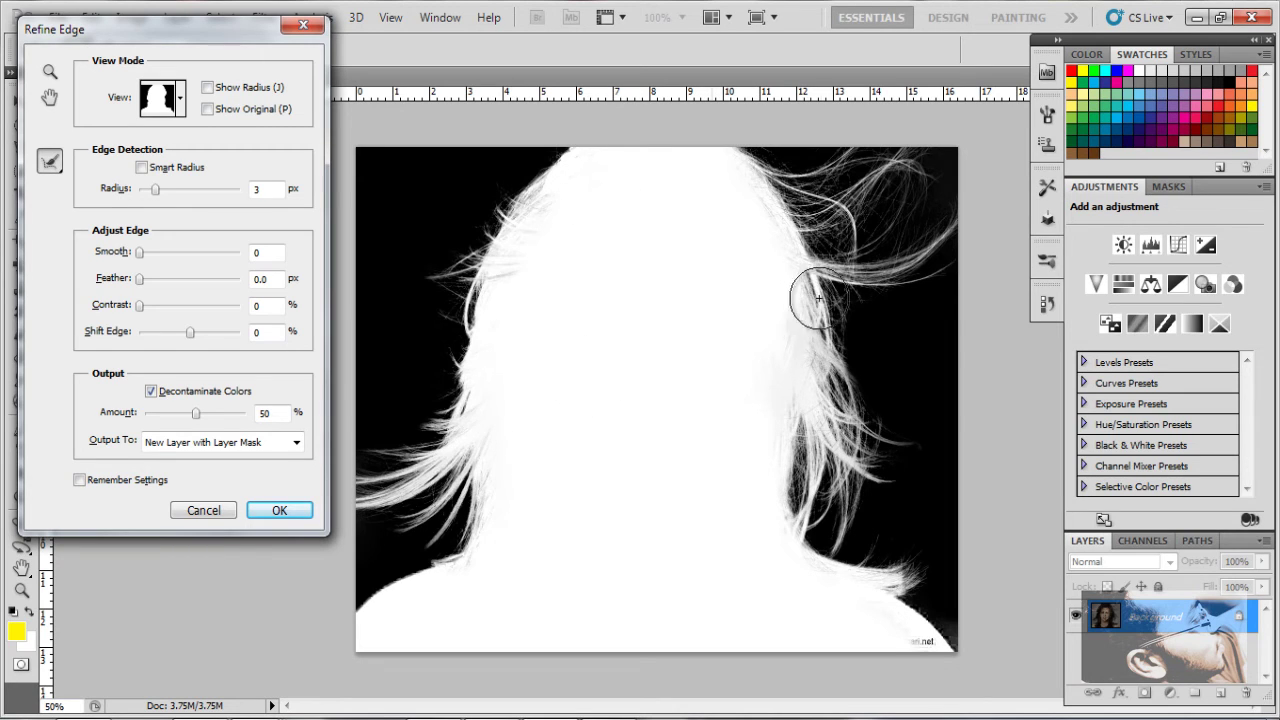
{"action": "left_click_drag", "start_coordinate": [818, 298], "coordinate": [801, 368]}
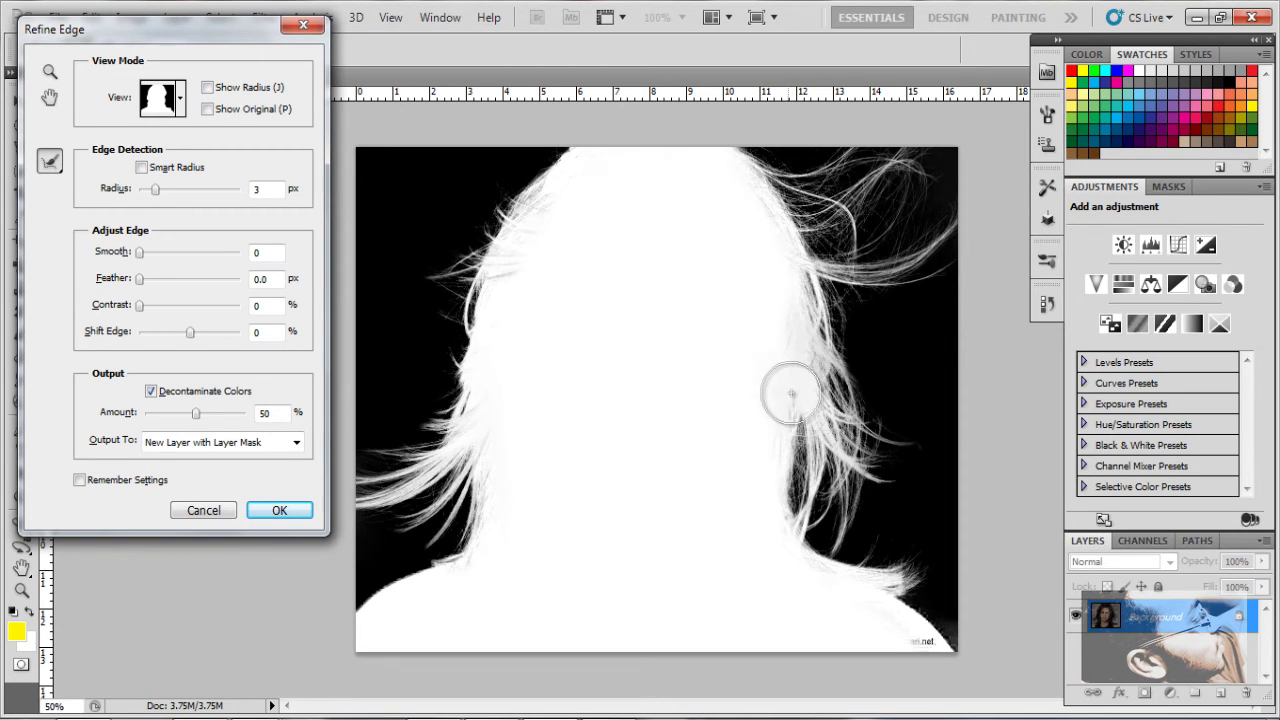
Touch up the refinement inside the hair strands on the woman's right-hand side of the image and along the upper left hair edge.
{"action": "key", "text": "alt"}
{"action": "mouse_move", "coordinate": [786, 376]}
{"action": "left_mouse_down"}
{"action": "mouse_move", "coordinate": [783, 337]}
{"action": "mouse_move", "coordinate": [798, 395]}
{"action": "left_mouse_up"}
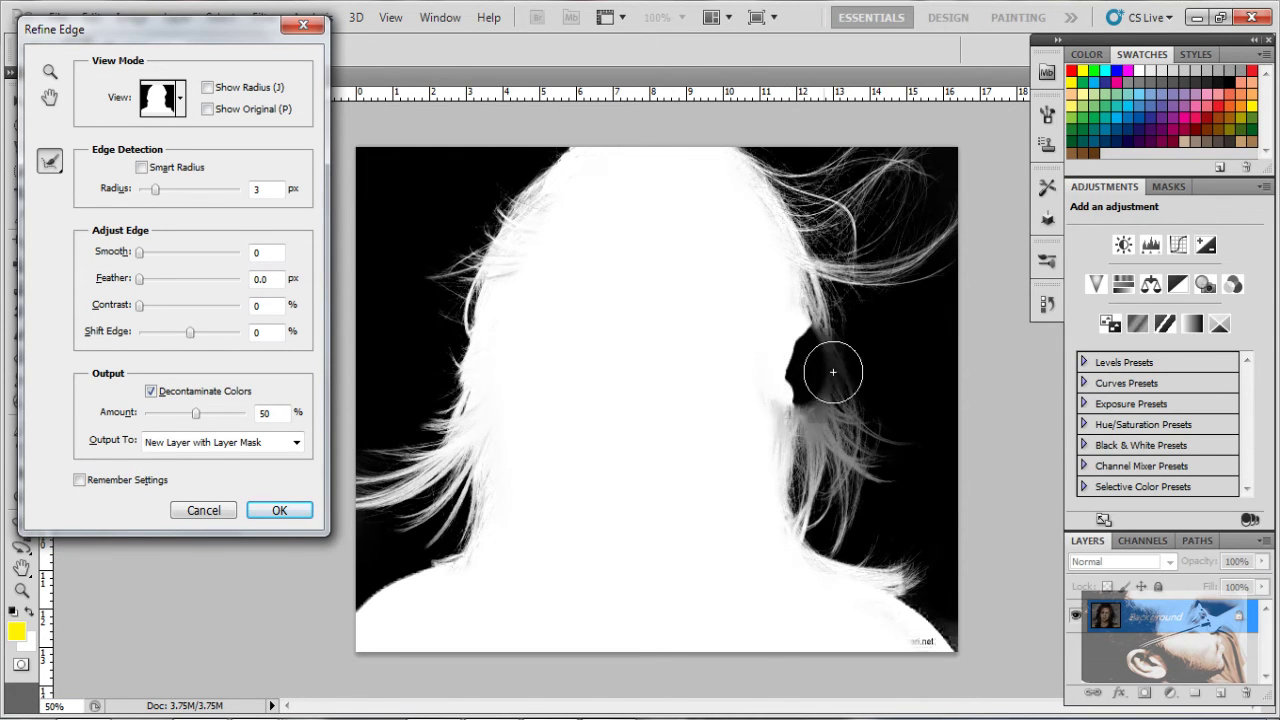
{"action": "left_click_drag", "start_coordinate": [795, 352], "coordinate": [903, 372]}
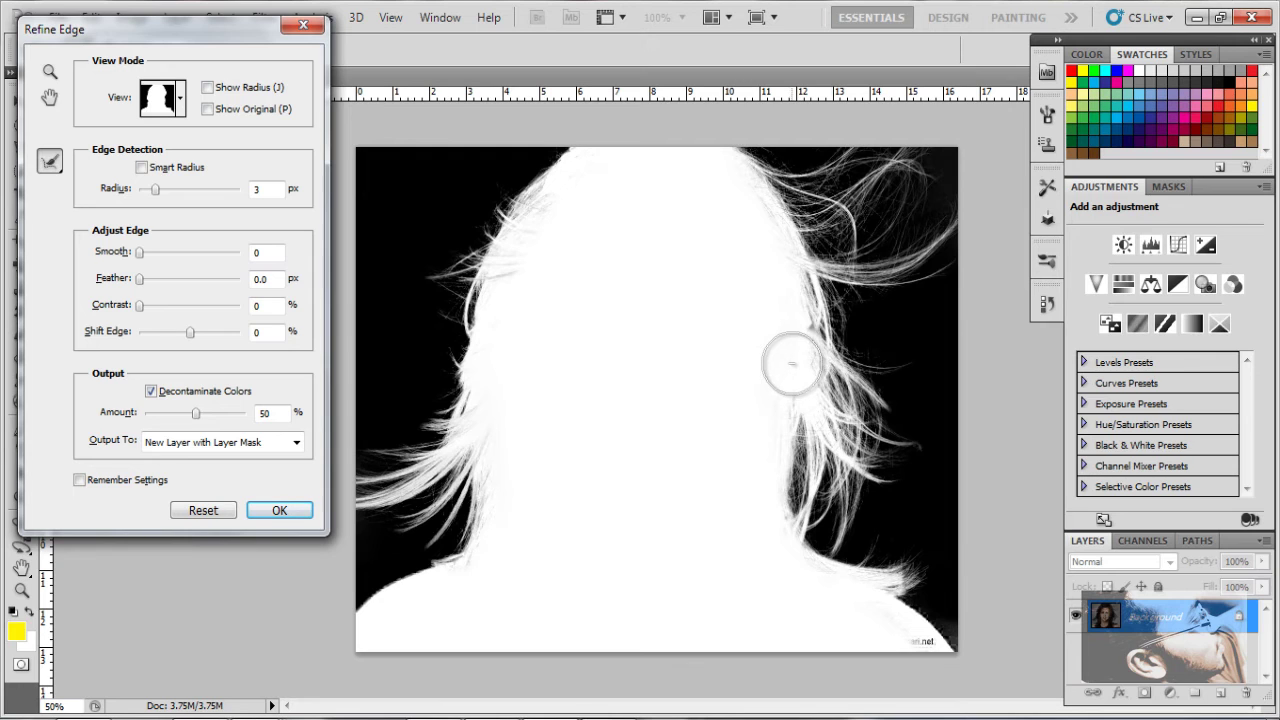
{"action": "mouse_move", "coordinate": [551, 211]}
{"action": "left_mouse_down"}
{"action": "mouse_move", "coordinate": [526, 229]}
{"action": "mouse_move", "coordinate": [515, 276]}
{"action": "mouse_move", "coordinate": [498, 206]}
{"action": "mouse_move", "coordinate": [510, 275]}
{"action": "mouse_move", "coordinate": [493, 226]}
{"action": "mouse_move", "coordinate": [543, 220]}
{"action": "left_mouse_up"}
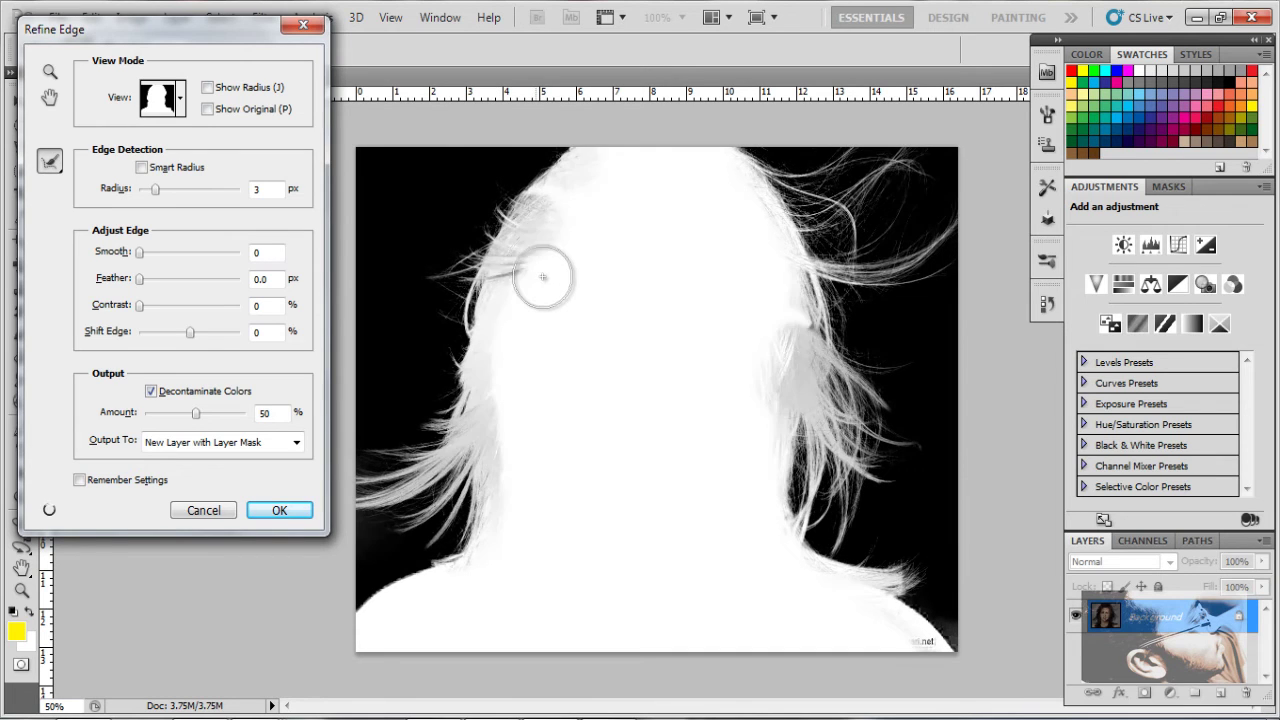
{"action": "mouse_move", "coordinate": [537, 249]}
{"action": "left_mouse_down"}
{"action": "mouse_move", "coordinate": [534, 217]}
{"action": "mouse_move", "coordinate": [531, 286]}
{"action": "left_mouse_up"}
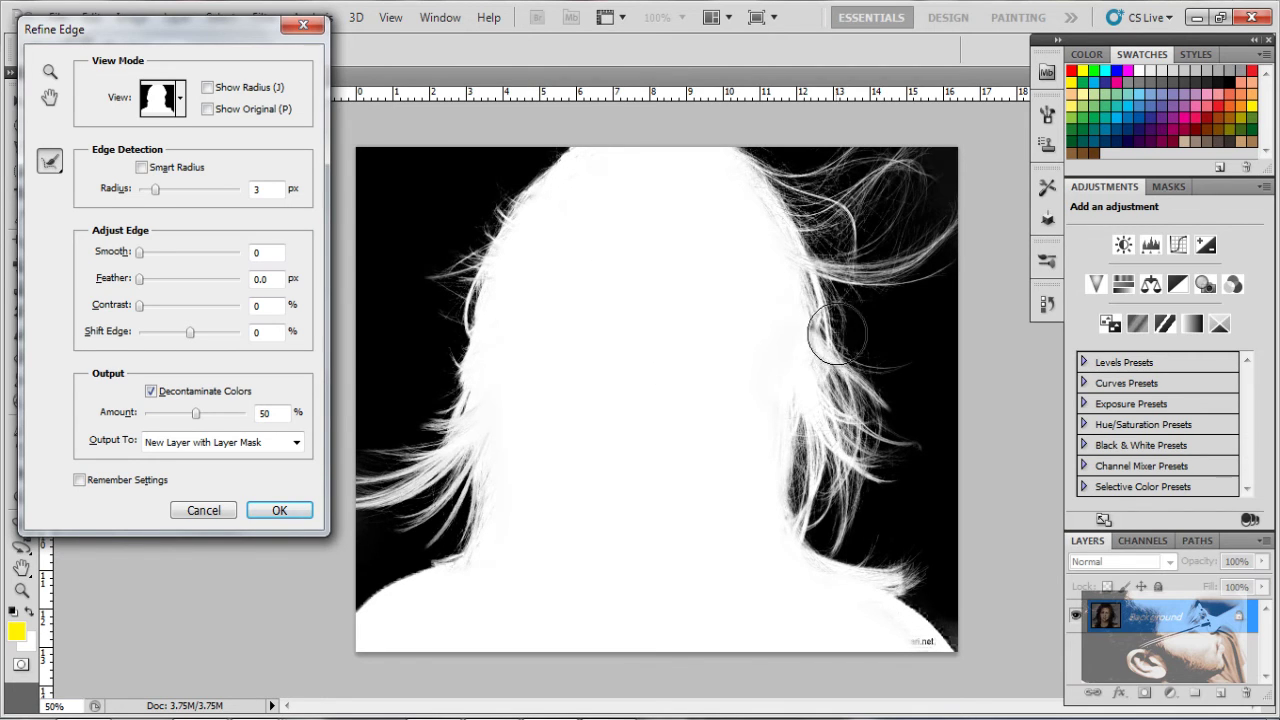
Clean up the edge of the middle right strands and output the cutout as a new layer with a layer mask.
{"action": "key", "text": "alt"}
{"action": "mouse_move", "coordinate": [785, 320]}
{"action": "left_mouse_down"}
{"action": "mouse_move", "coordinate": [834, 368]}
{"action": "mouse_move", "coordinate": [887, 372]}
{"action": "mouse_move", "coordinate": [829, 391]}
{"action": "left_mouse_up"}
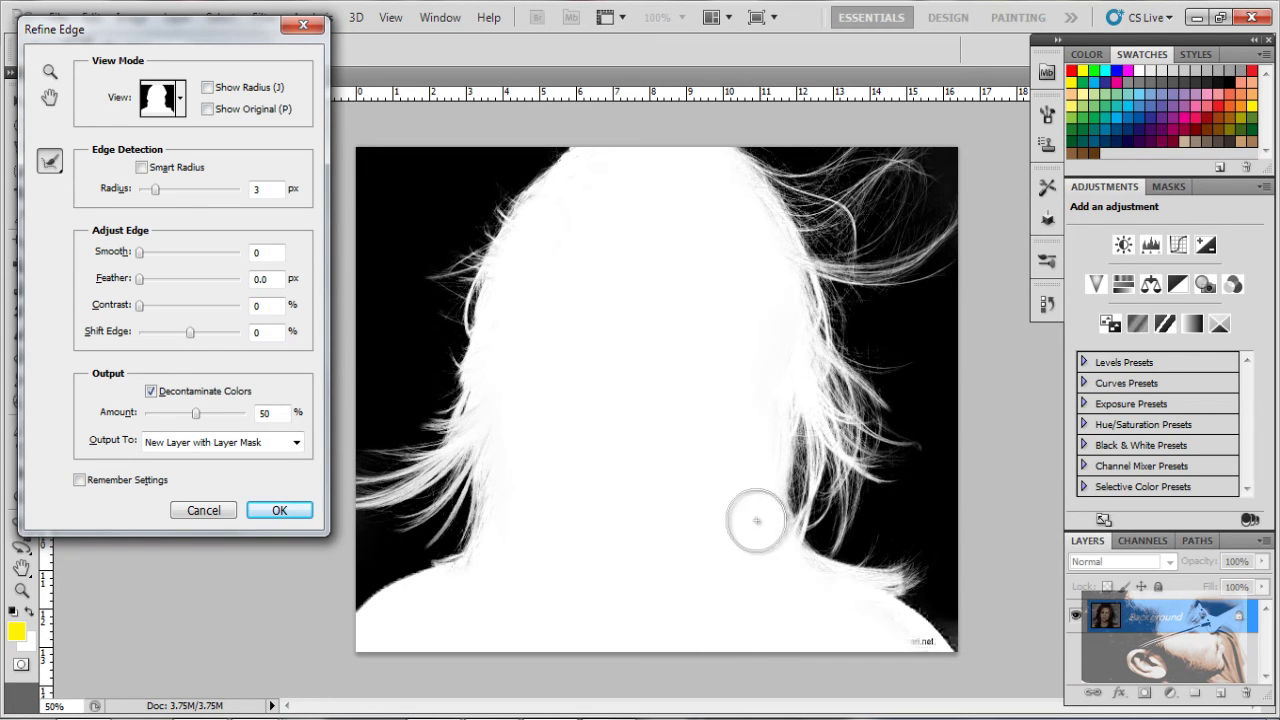
{"action": "left_click", "coordinate": [279, 511]}
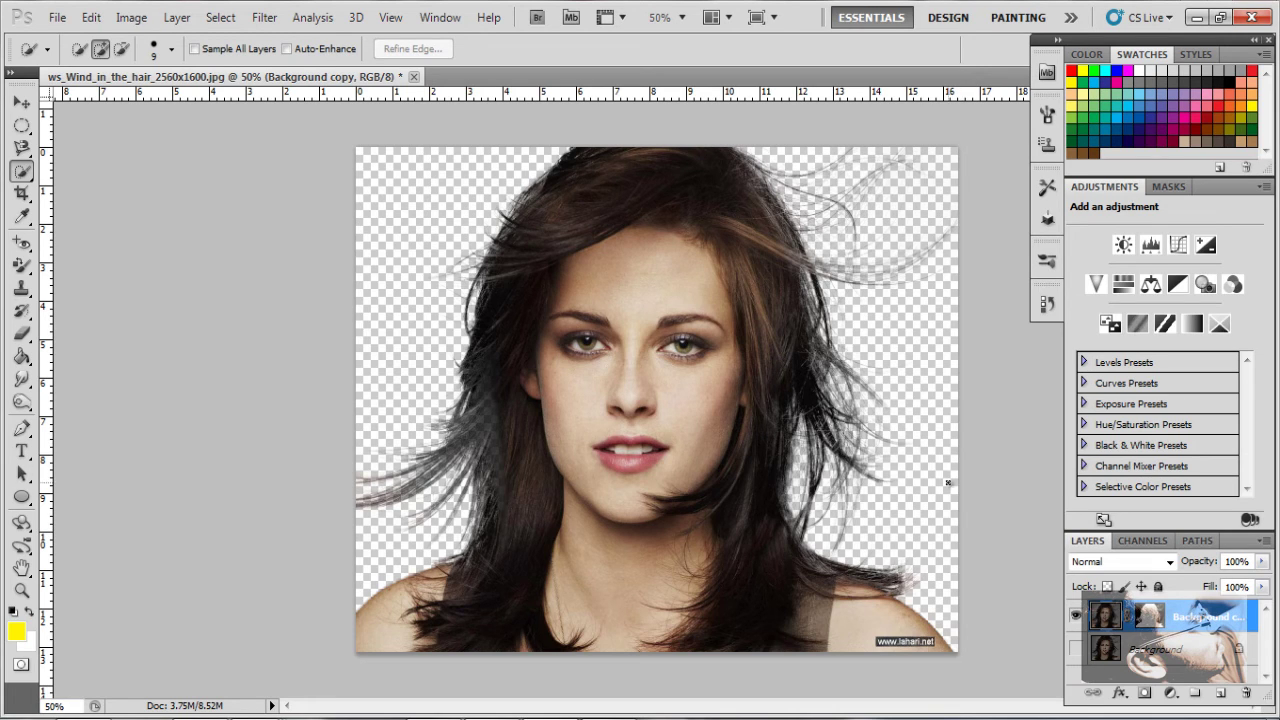
Add a new layer beneath the masked cutout and fill it with yellow (#fff200) using the Paint Bucket.
{"action": "left_click", "coordinate": [1222, 697]}
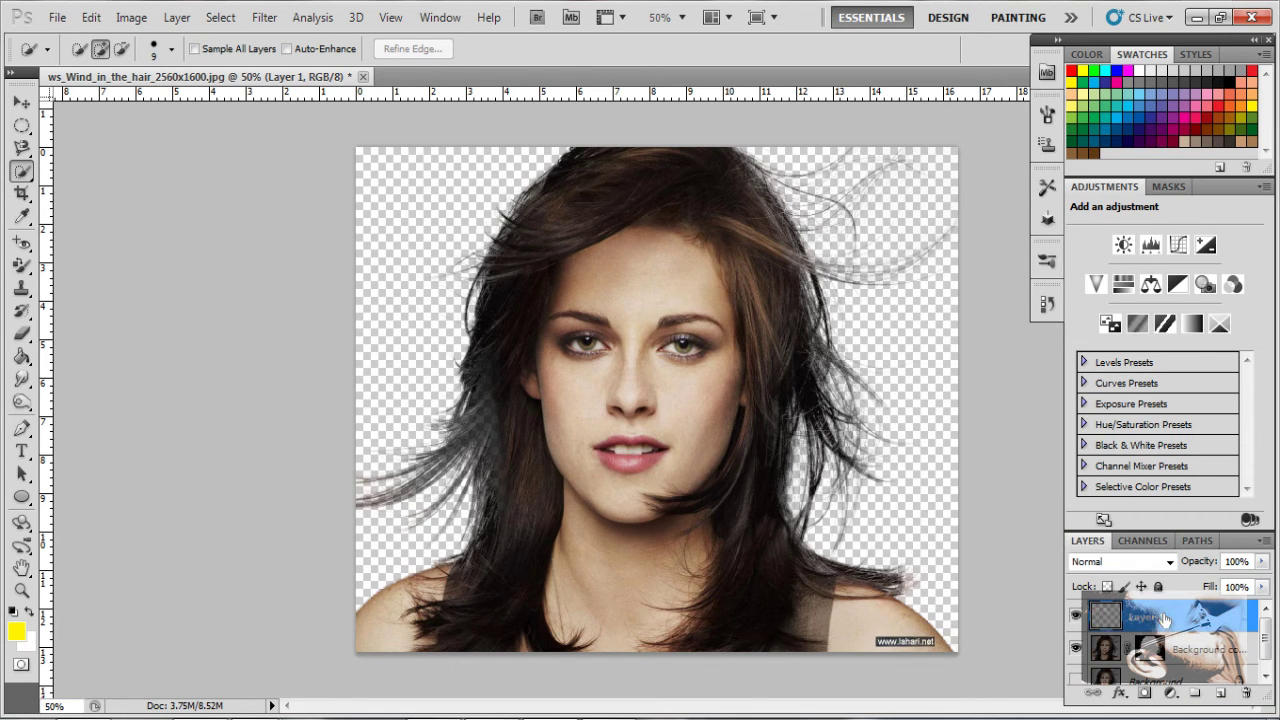
{"action": "left_click_drag", "start_coordinate": [1163, 620], "coordinate": [1176, 662]}
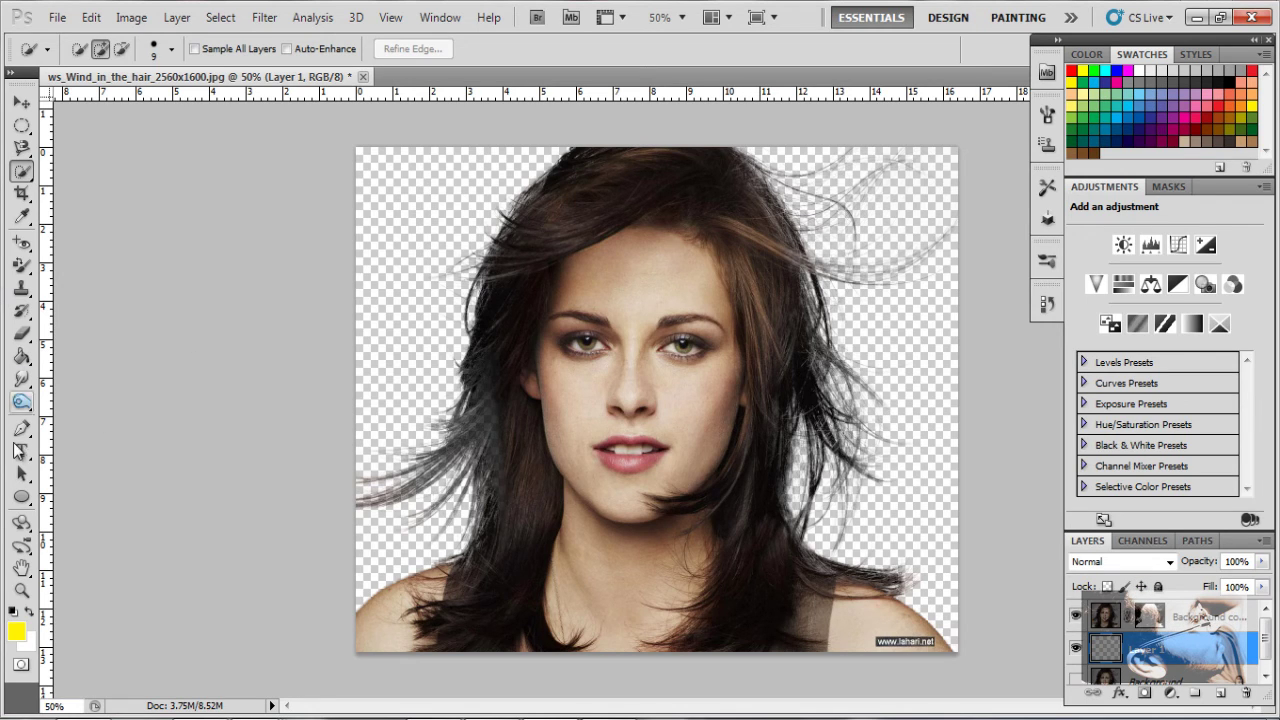
{"action": "left_click", "coordinate": [22, 360]}
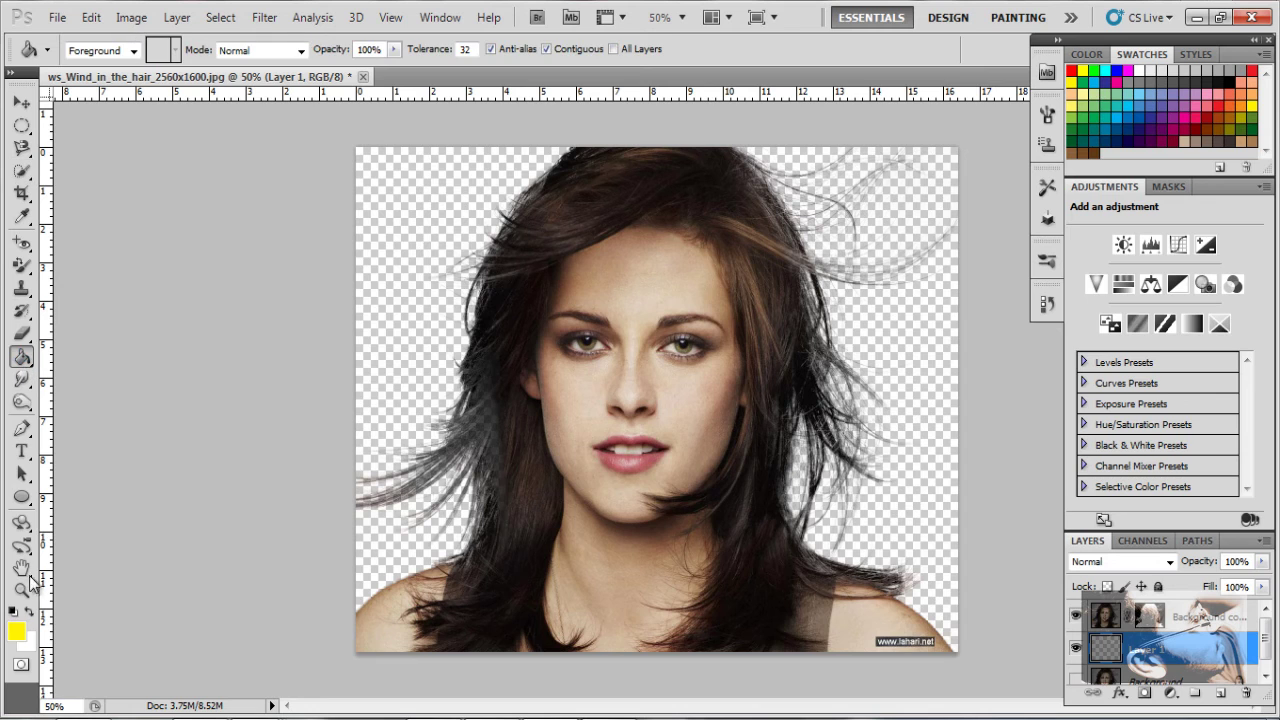
{"action": "left_click", "coordinate": [18, 630]}
{"action": "left_click", "coordinate": [919, 302]}
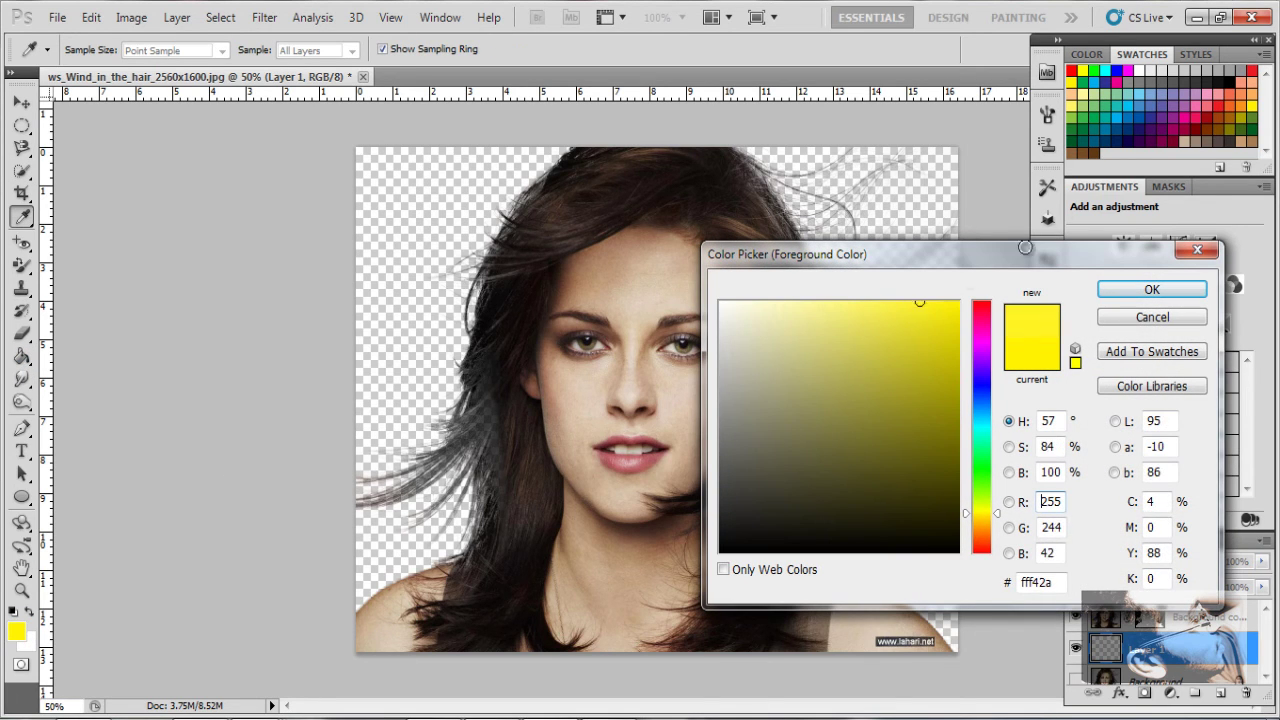
{"action": "left_click", "coordinate": [1122, 291]}
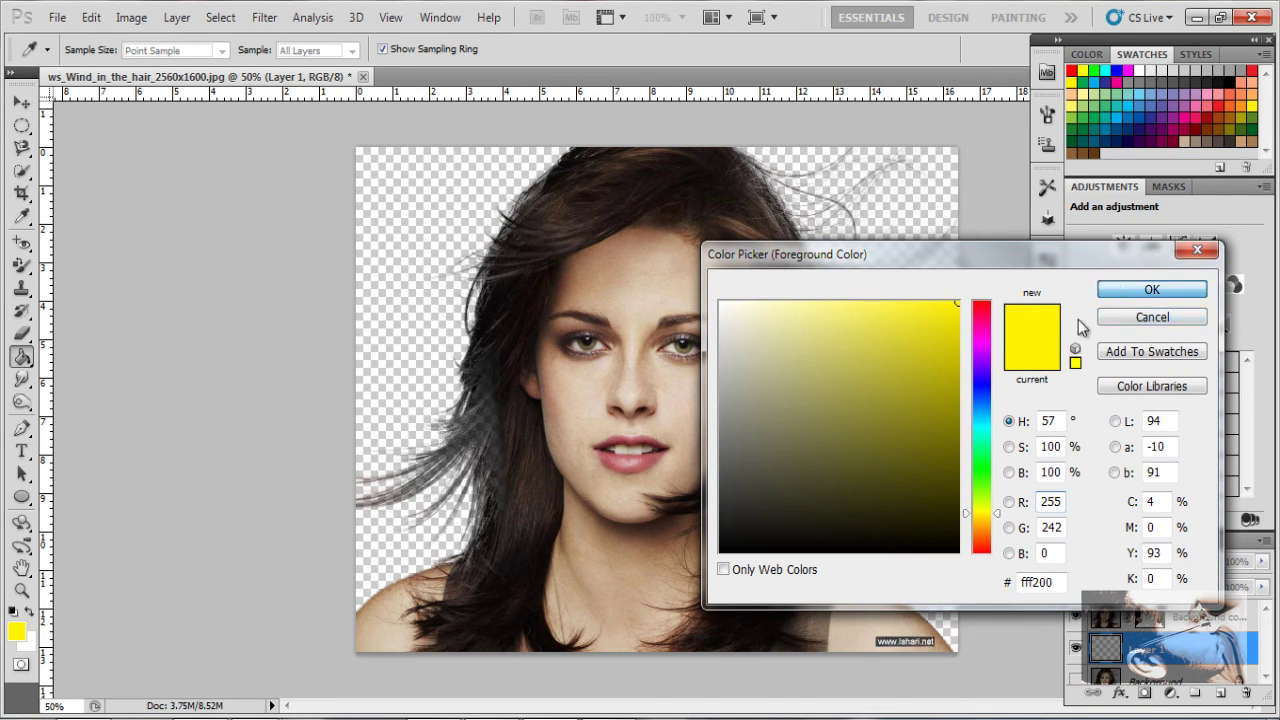
{"action": "left_click", "coordinate": [380, 256]}
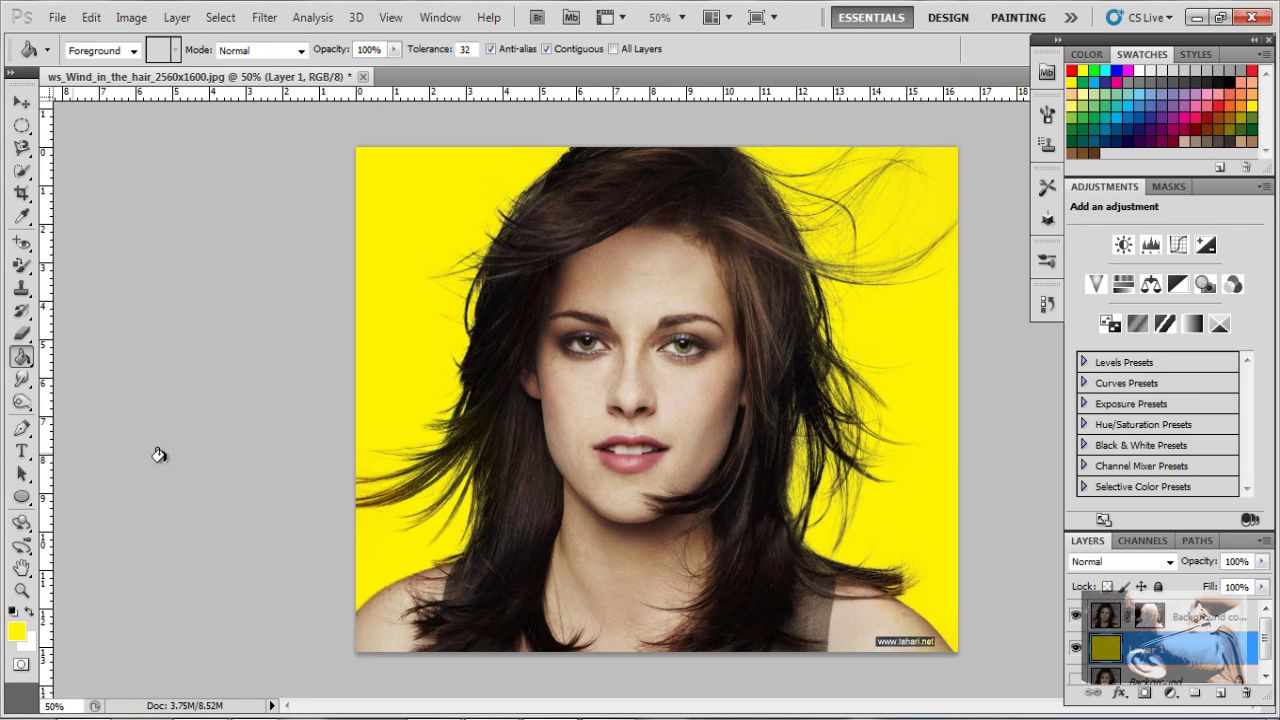
Set the foreground color to cyan (#00ffff) and refill the layer behind the woman with it.
{"action": "left_click", "coordinate": [14, 634]}
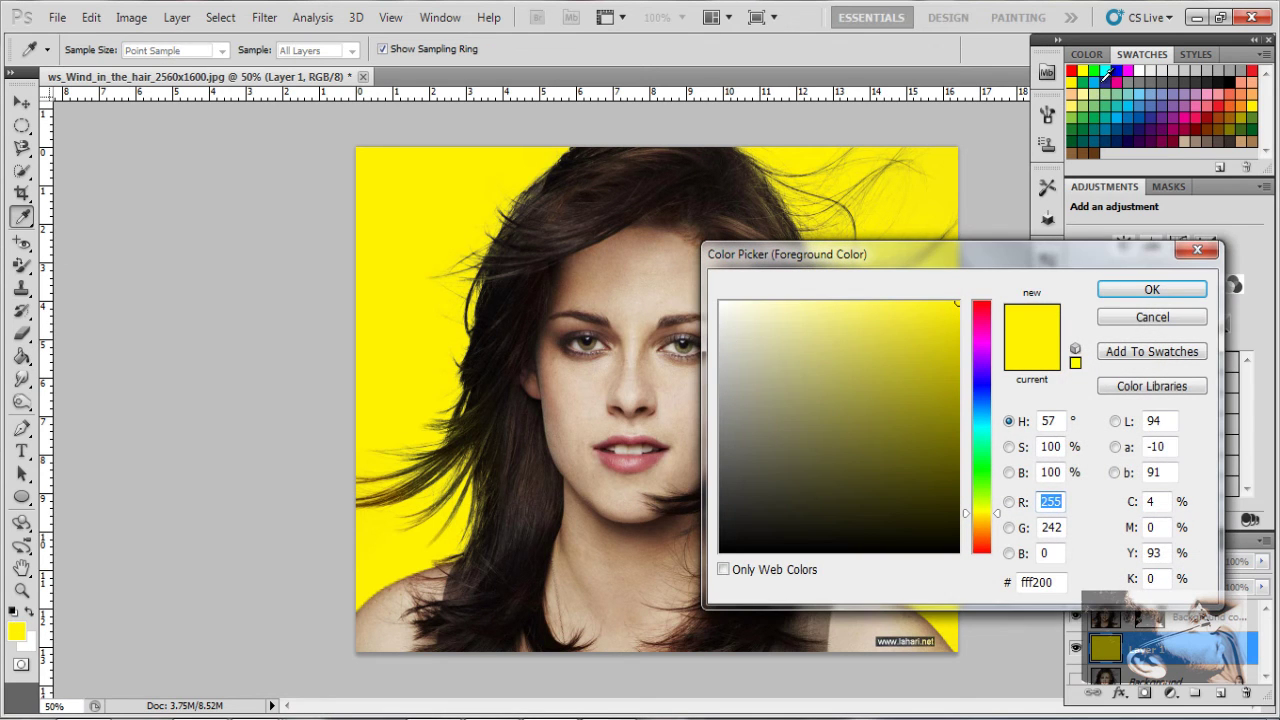
{"action": "type", "text": "0"}
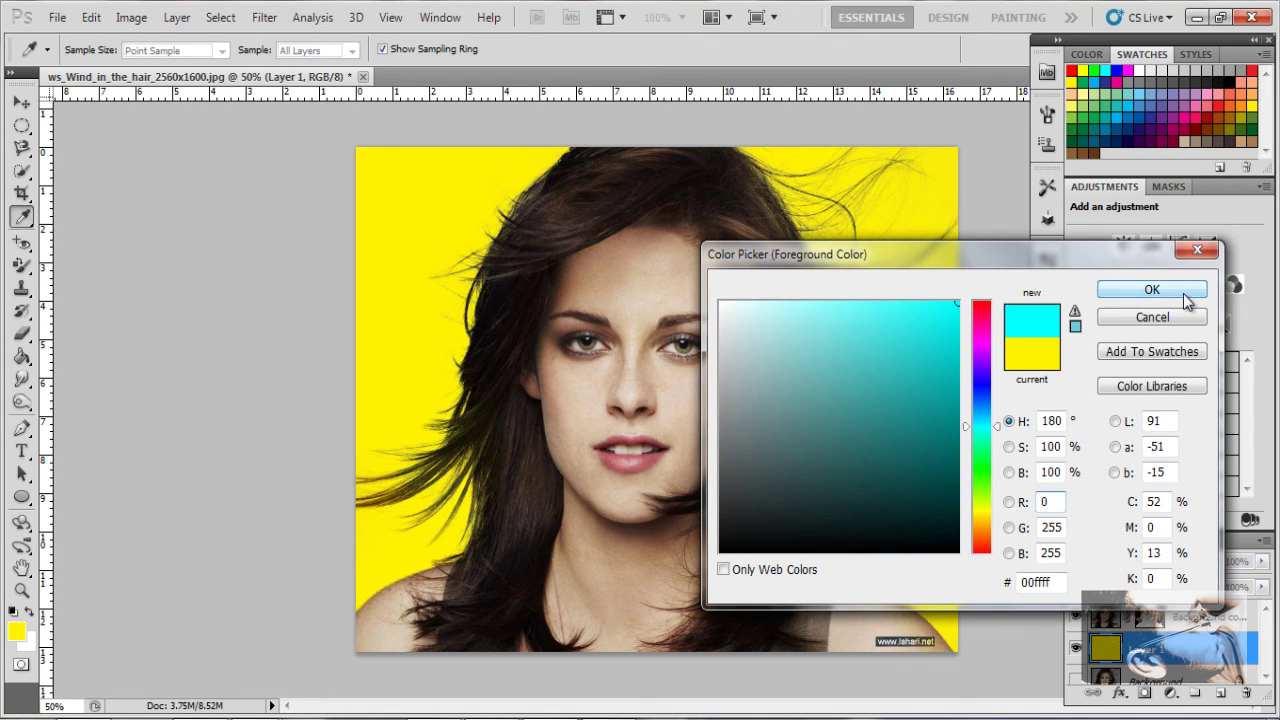
{"action": "left_click", "coordinate": [1184, 291]}
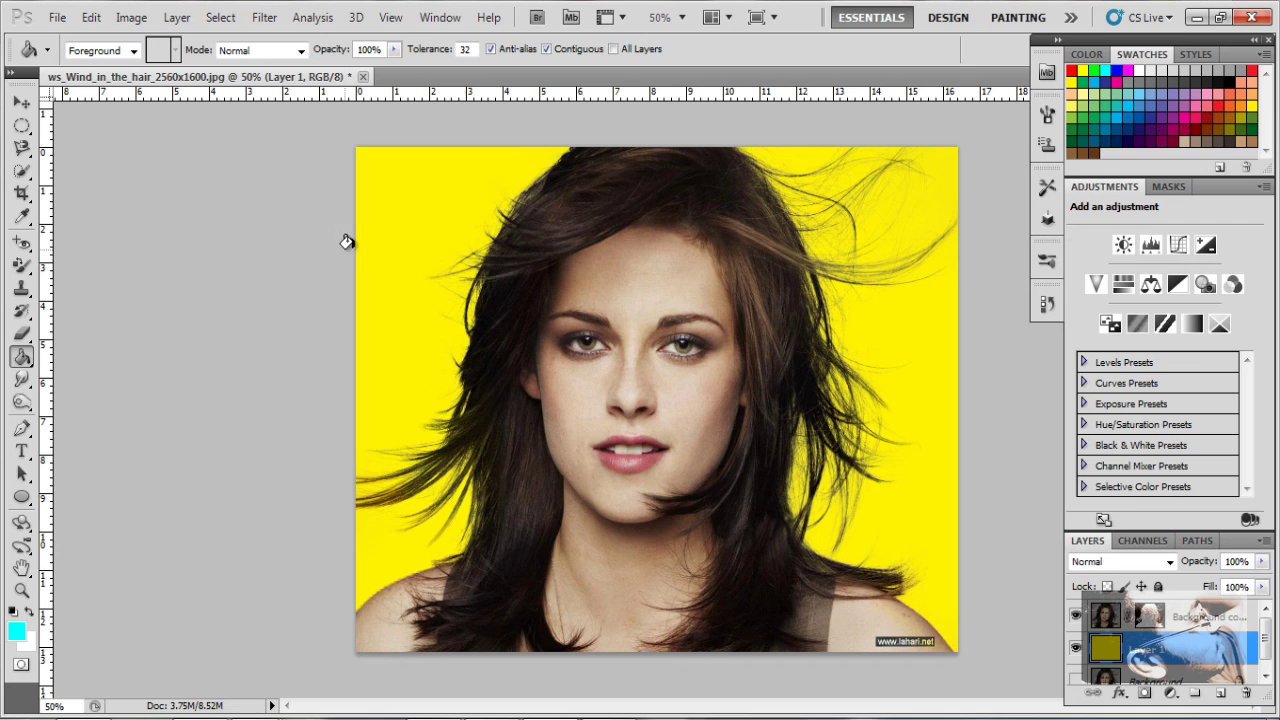
{"action": "left_click", "coordinate": [358, 252]}
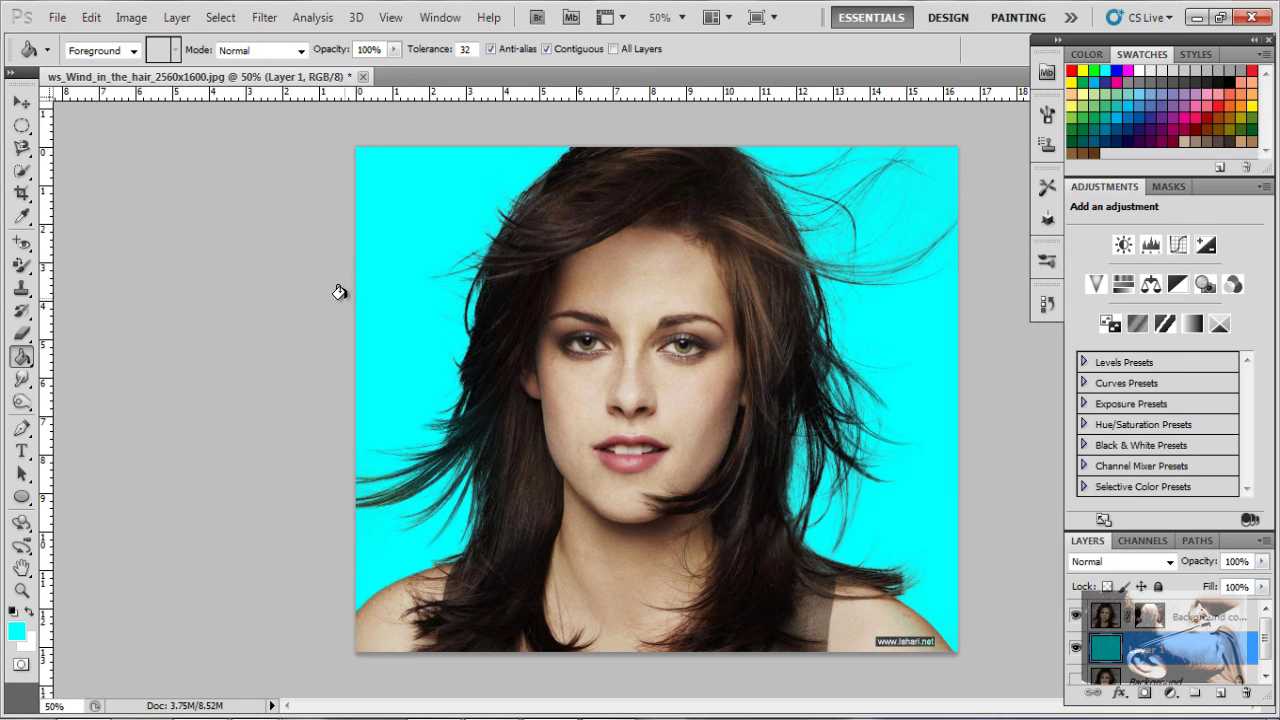
Switch to the Move tool and select the masked cutout layer of the woman.
{"action": "left_click", "coordinate": [23, 101]}
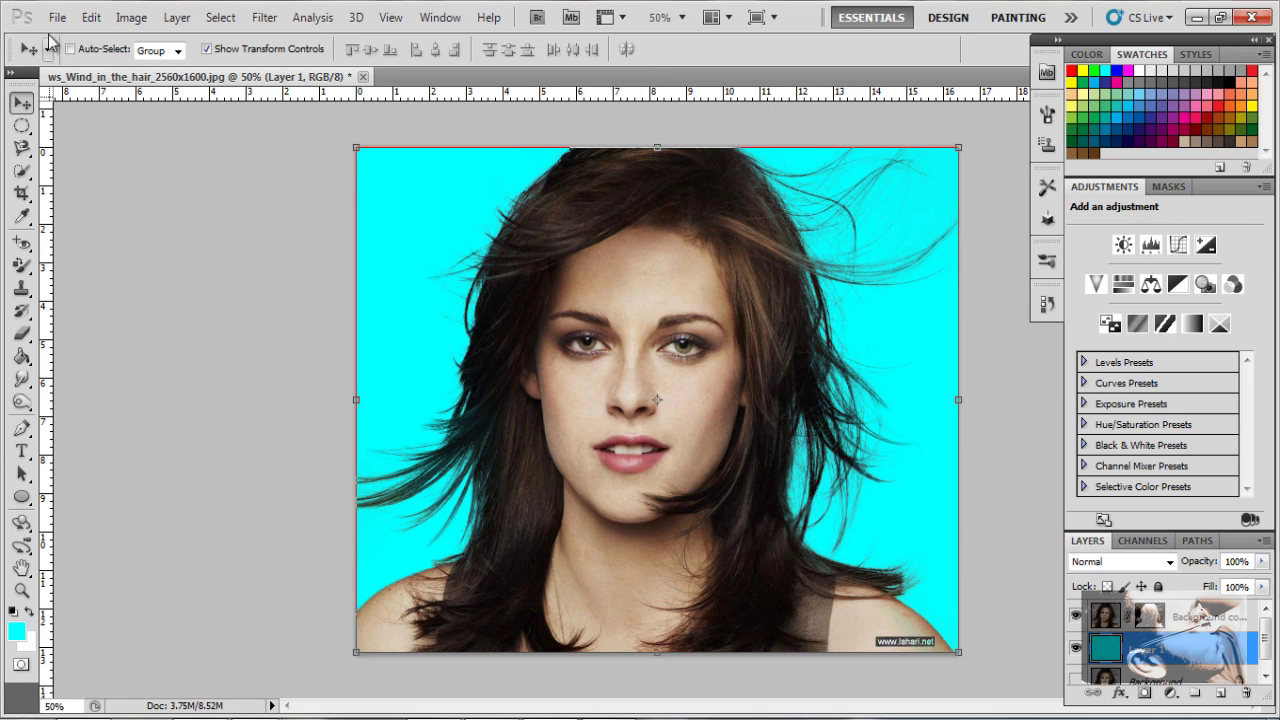
{"action": "left_click", "coordinate": [1203, 622]}
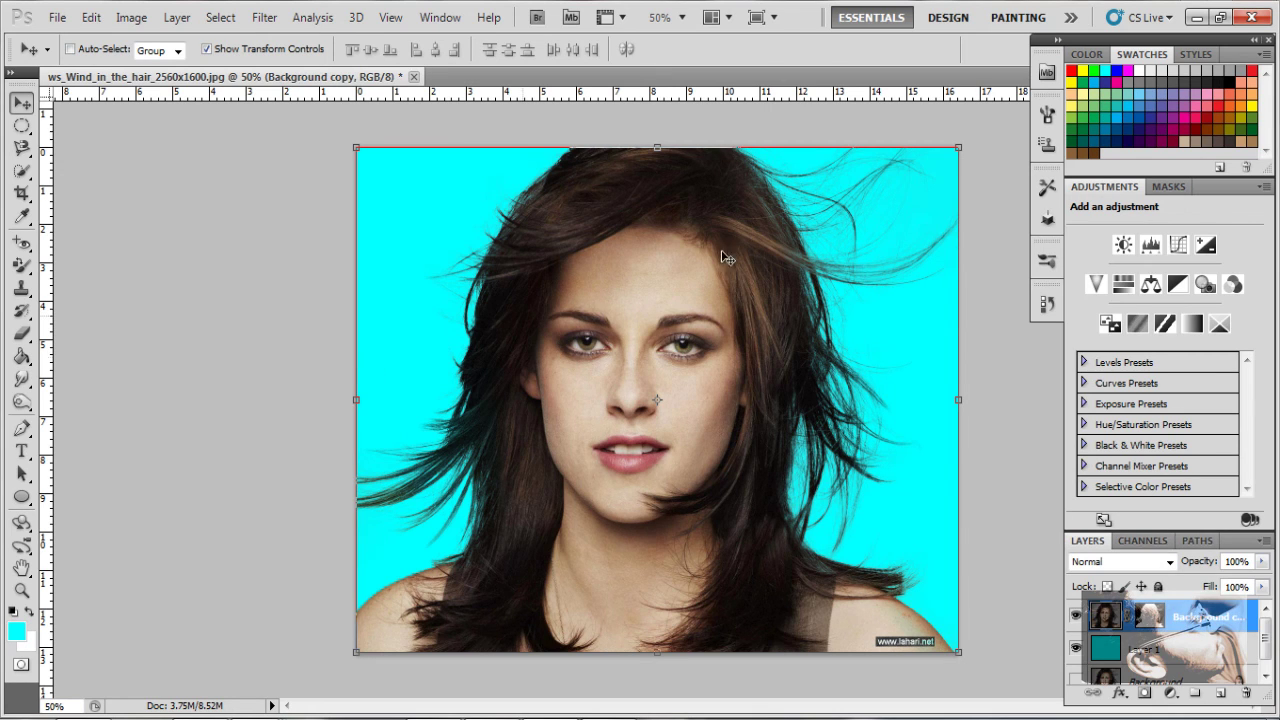
{"action": "mouse_move", "coordinate": [748, 255]}
{"action": "left_mouse_down"}
{"action": "mouse_move", "coordinate": [777, 251]}
{"action": "mouse_move", "coordinate": [609, 294]}
{"action": "mouse_move", "coordinate": [754, 242]}
{"action": "mouse_move", "coordinate": [738, 236]}
{"action": "mouse_move", "coordinate": [747, 260]}
{"action": "mouse_move", "coordinate": [749, 245]}
{"action": "left_mouse_up"}
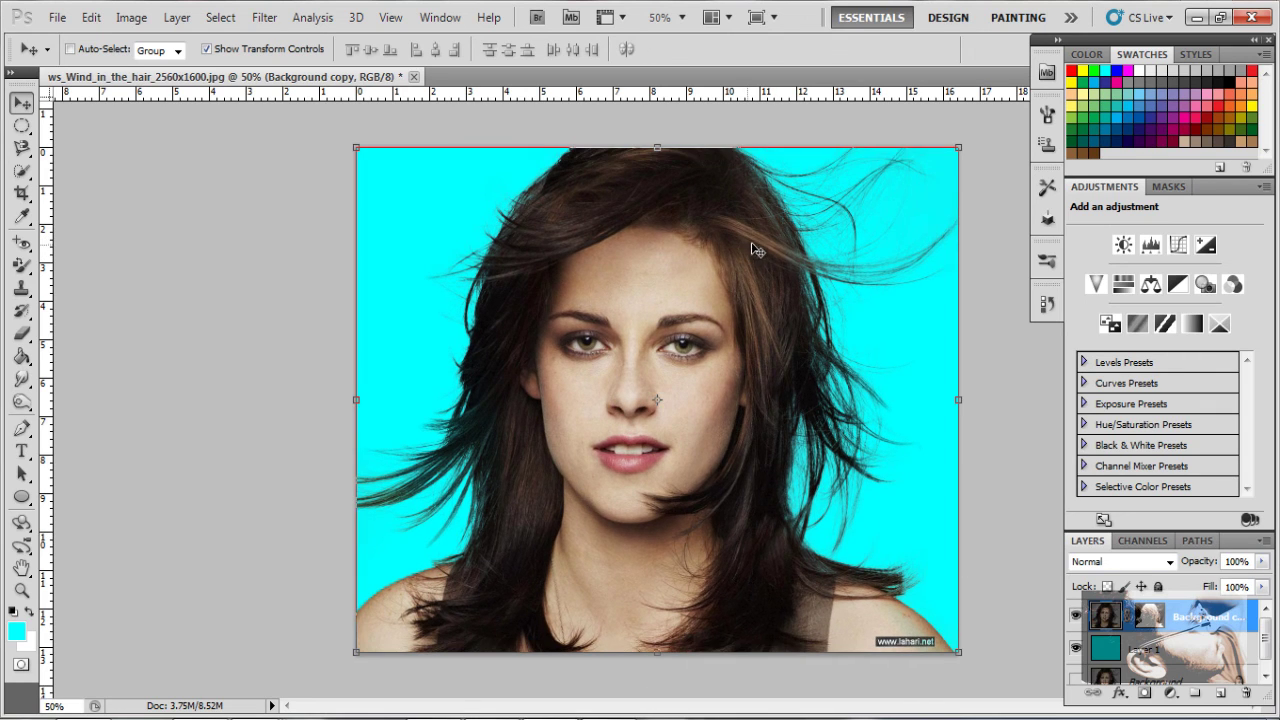